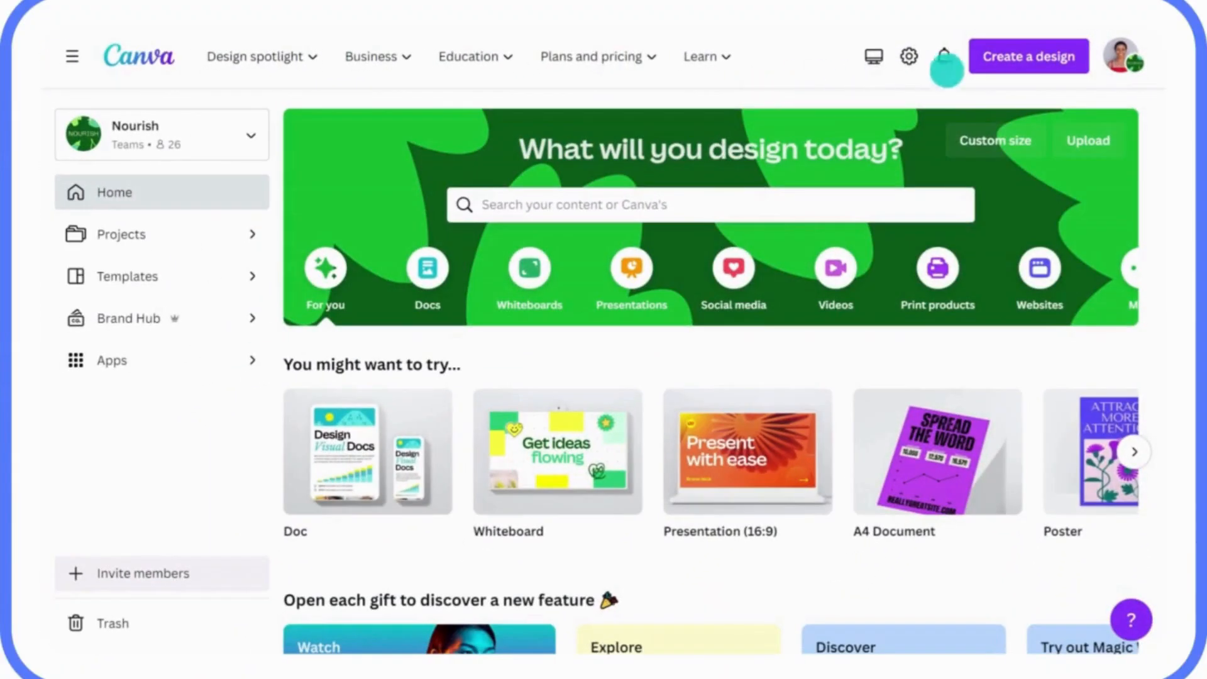
Import the Q1 Sustainability Strategy Doc file into Canva from Create a design > Import file.
click(1028, 57)
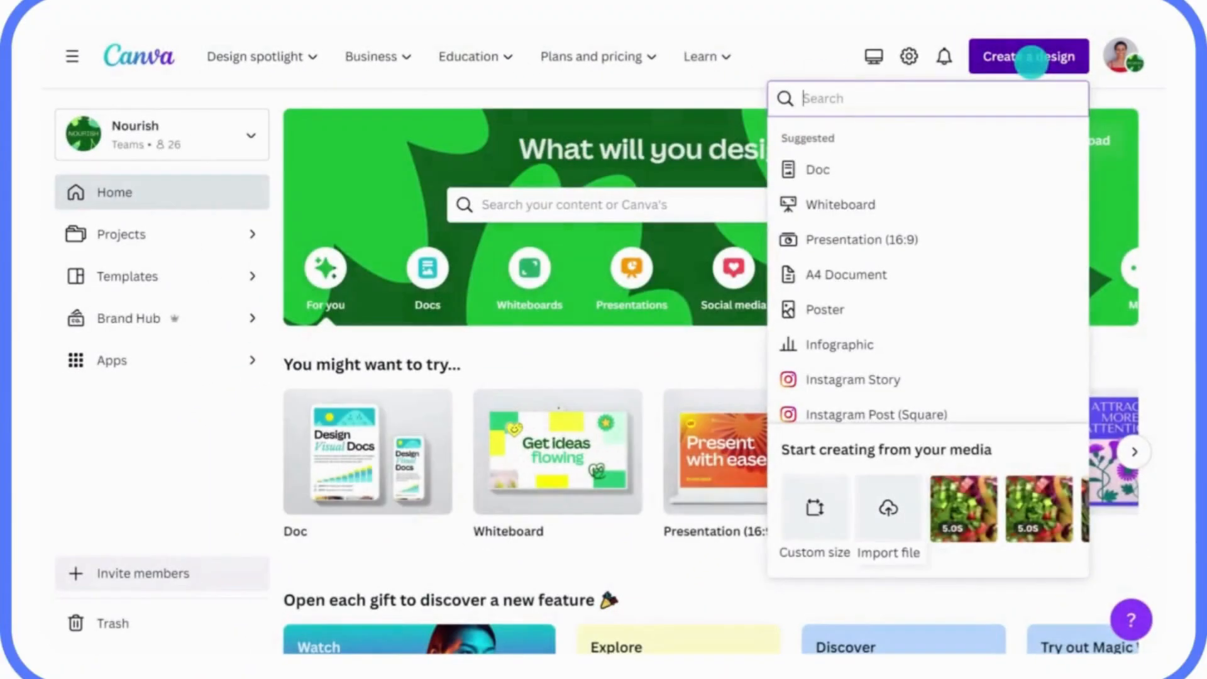
click(886, 488)
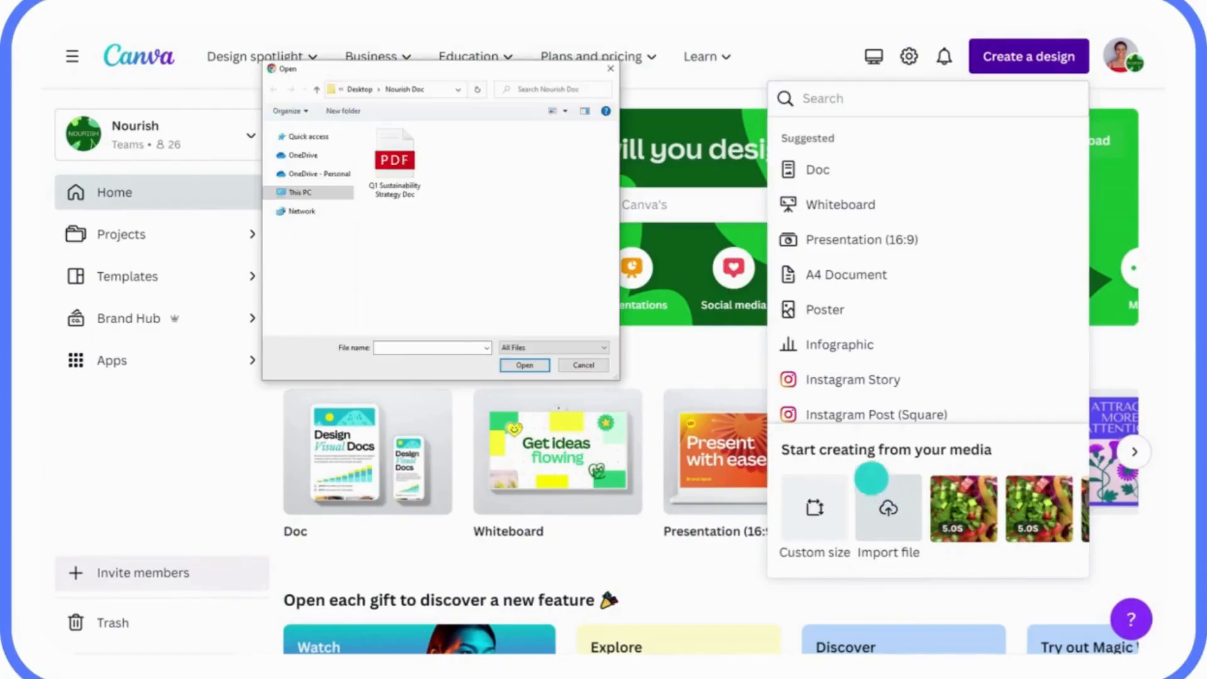
click(396, 157)
click(525, 365)
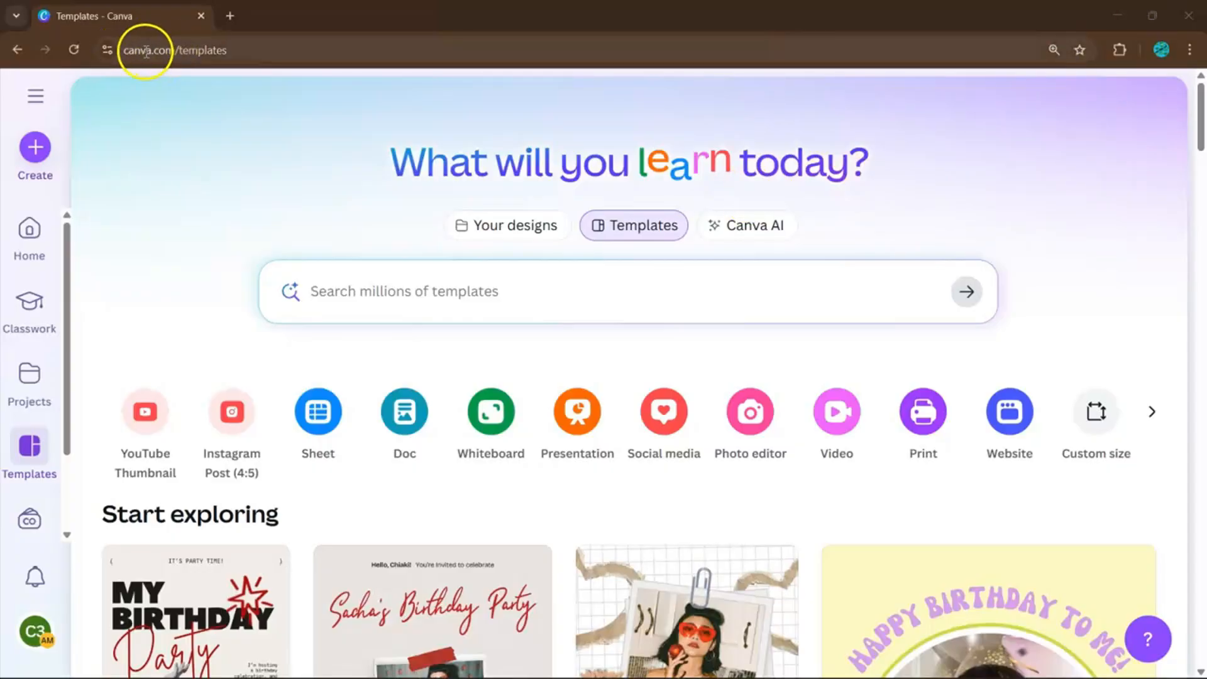
Search the templates for 'christmas card' and browse the results.
click(327, 302)
text(christmas card)
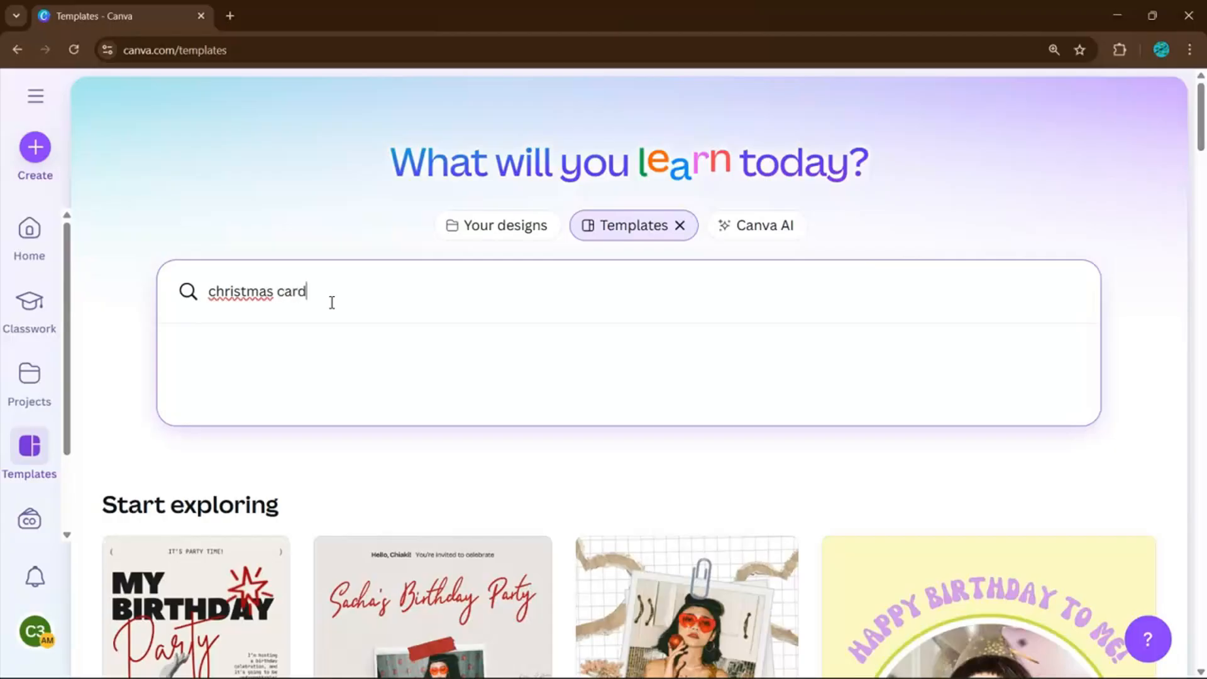
key(Return)
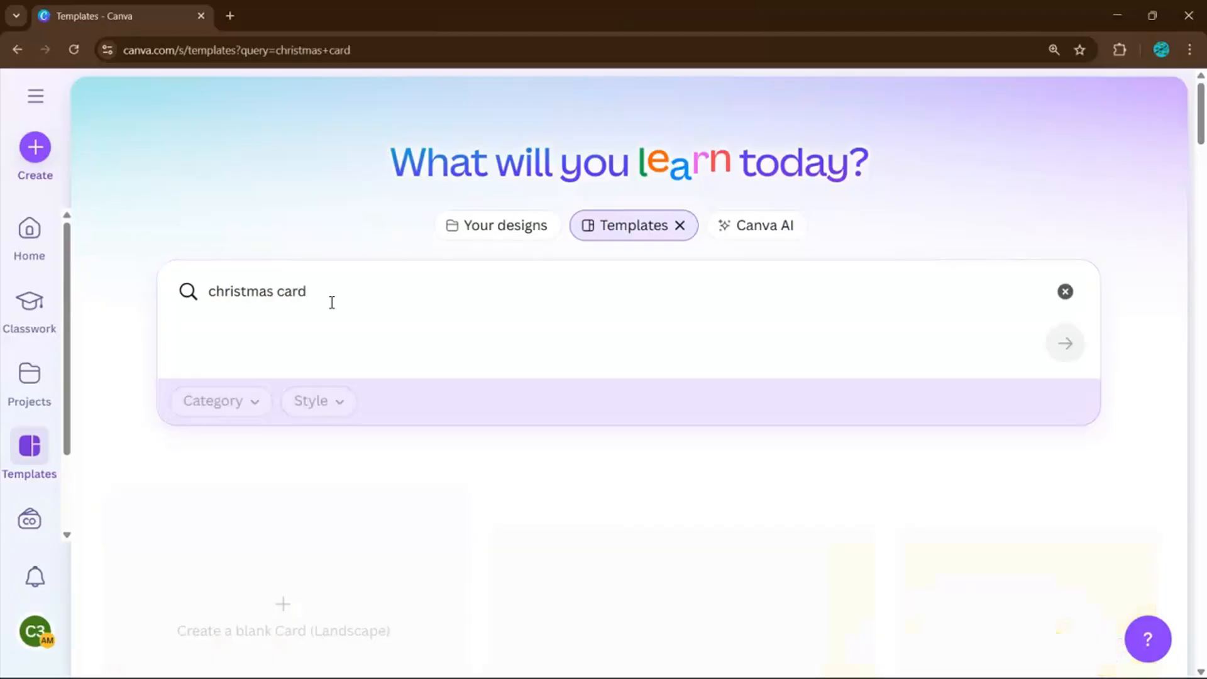
scroll(382, 302, down, 10)
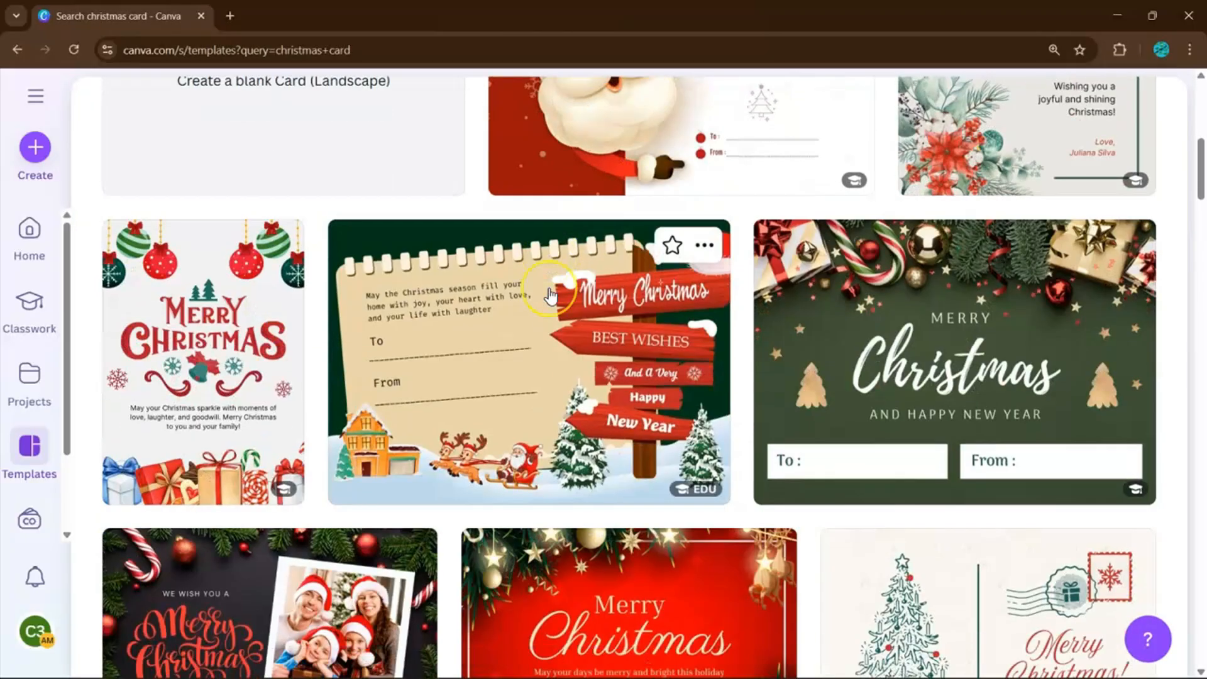
scroll(551, 297, down, 2)
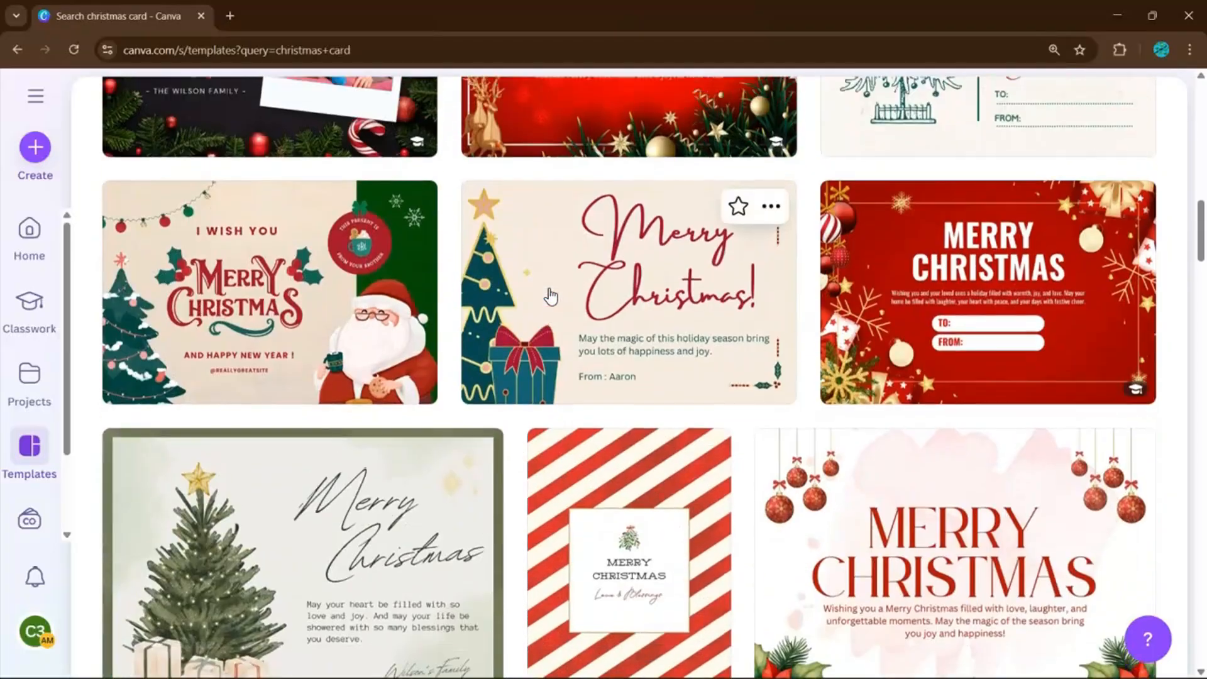
scroll(556, 296, up, 2)
Preview the beige and red Merry Christmas card template and customize it.
click(1041, 202)
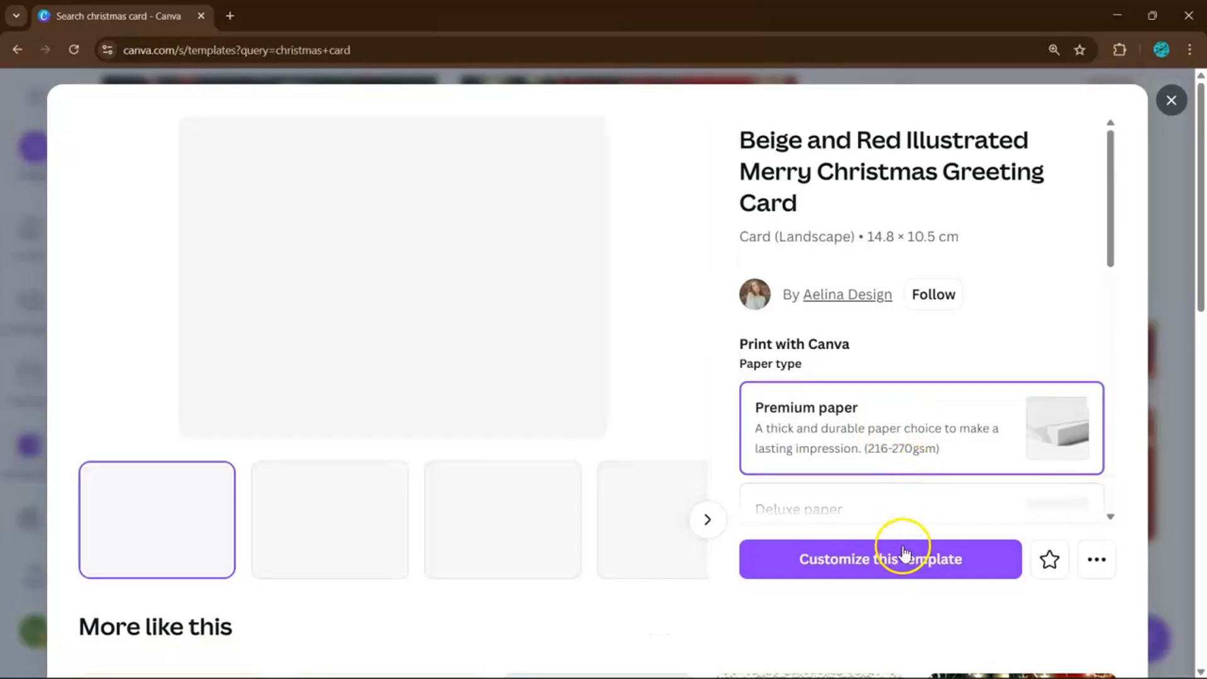
scroll(893, 509, down, 3)
click(881, 399)
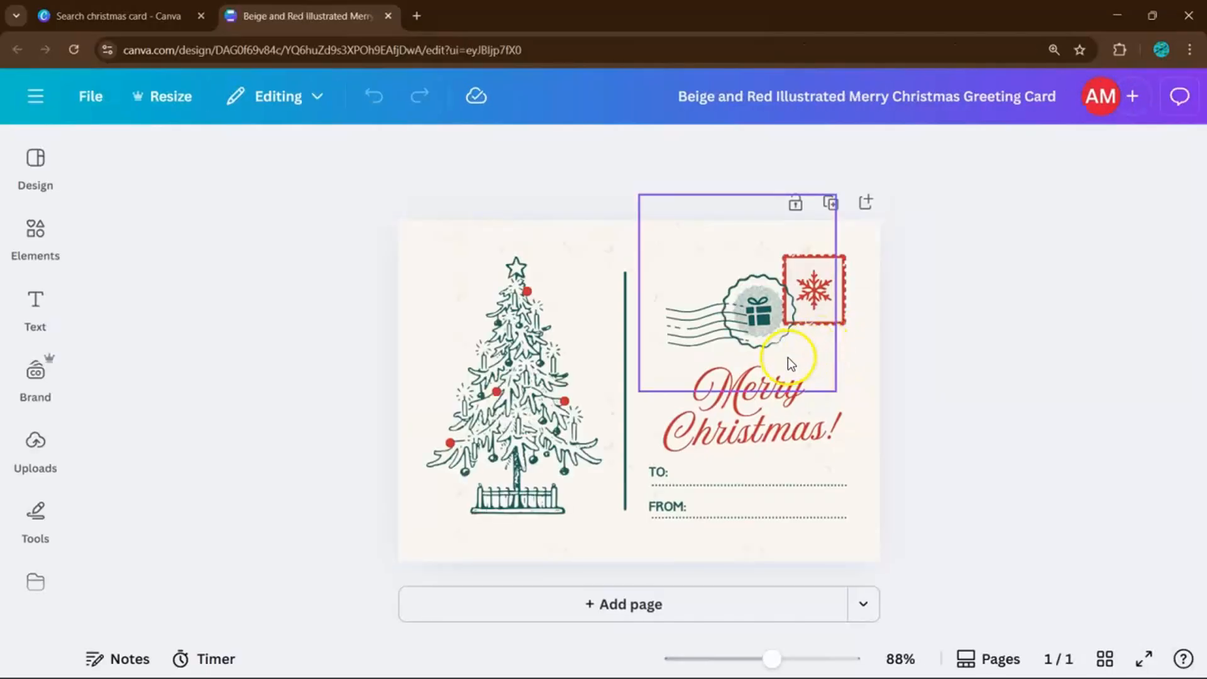
Change the TO line to 'TO: ANGELA' and widen its box to fit one line.
click(679, 476)
double_click(679, 476)
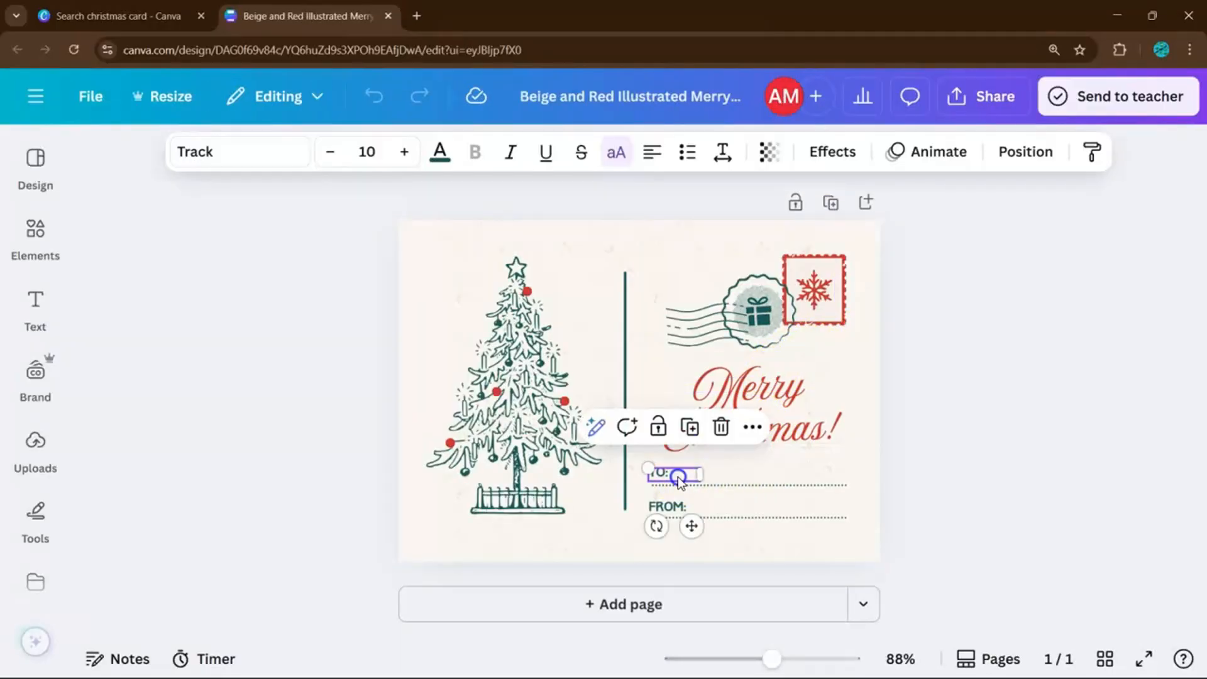
click(679, 476)
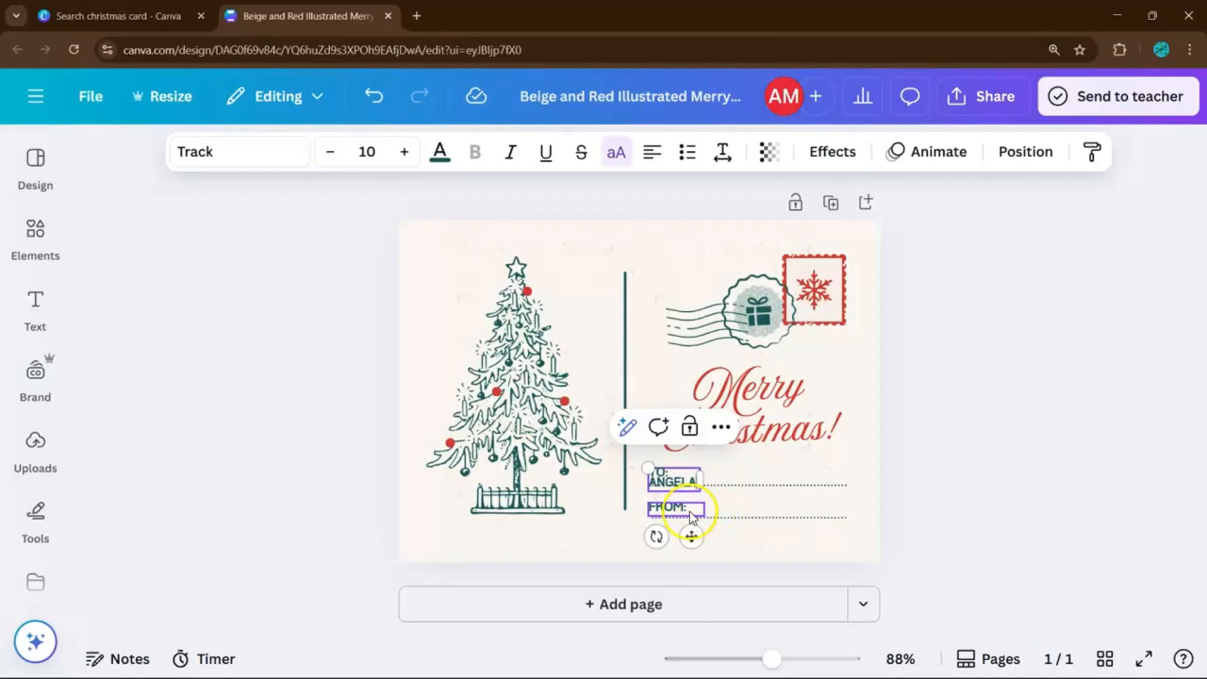
drag(700, 479, 744, 478)
Delete the snowflake graphic from the stamp.
click(914, 419)
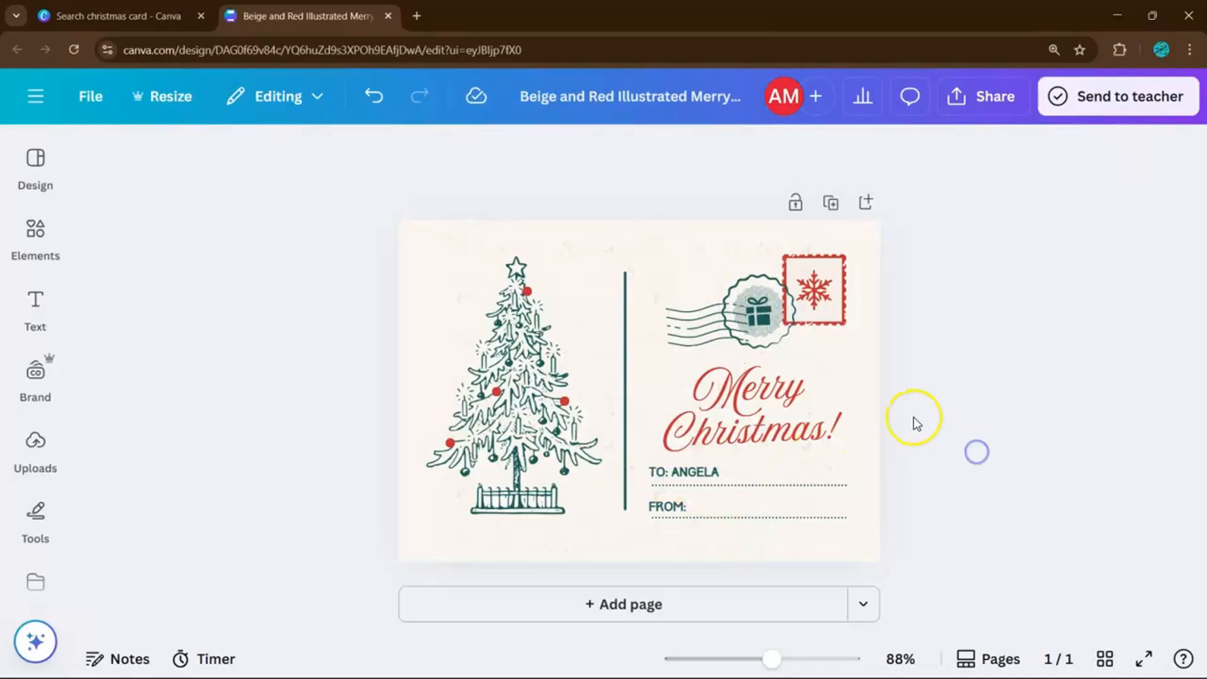
click(817, 293)
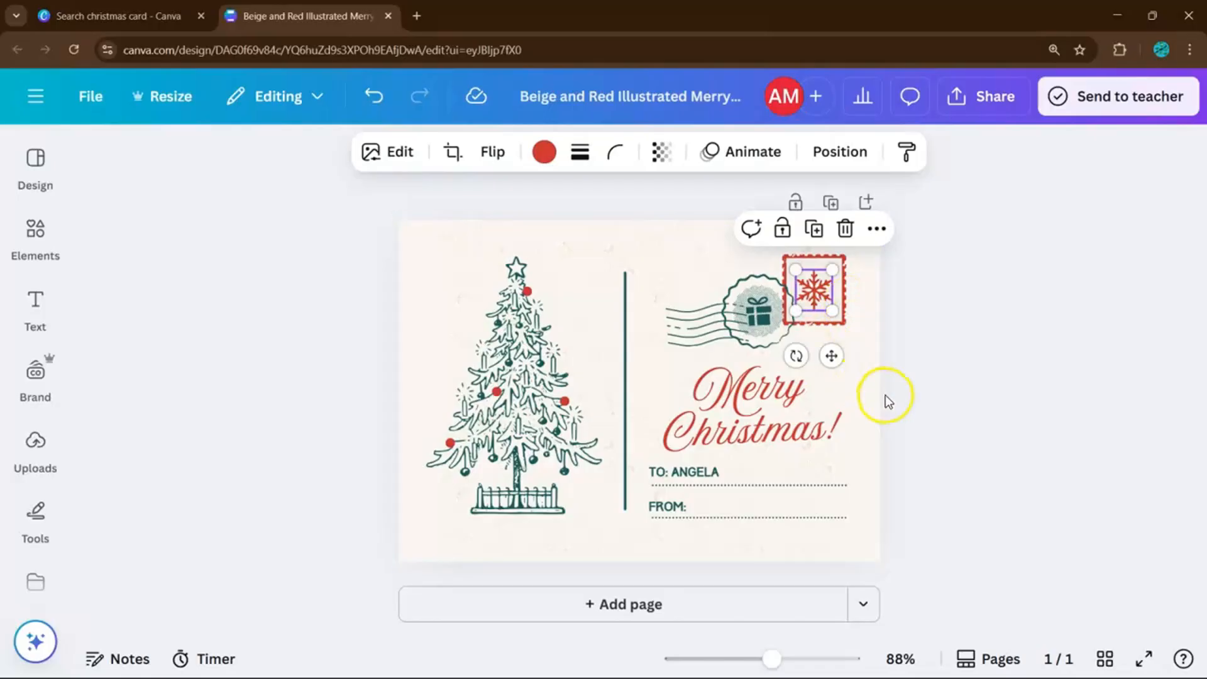
key(Delete)
Restore the deleted snowflake and search the elements library for 'christmas'.
key(ctrl+z)
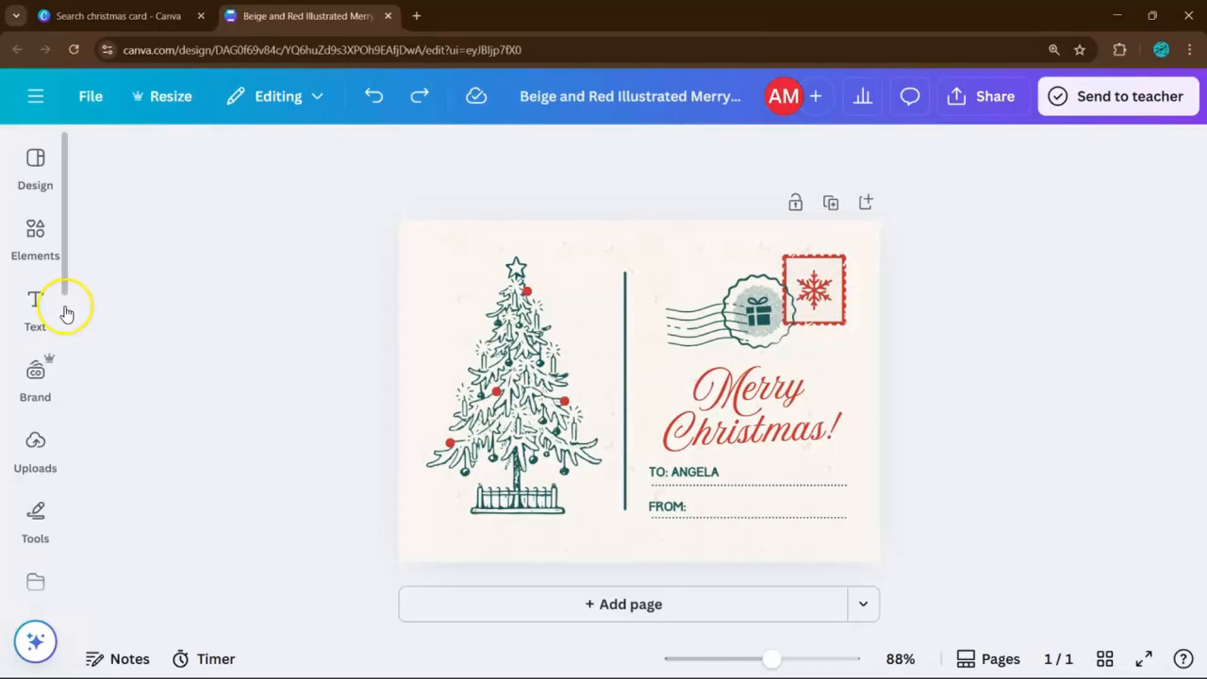
click(35, 233)
click(214, 166)
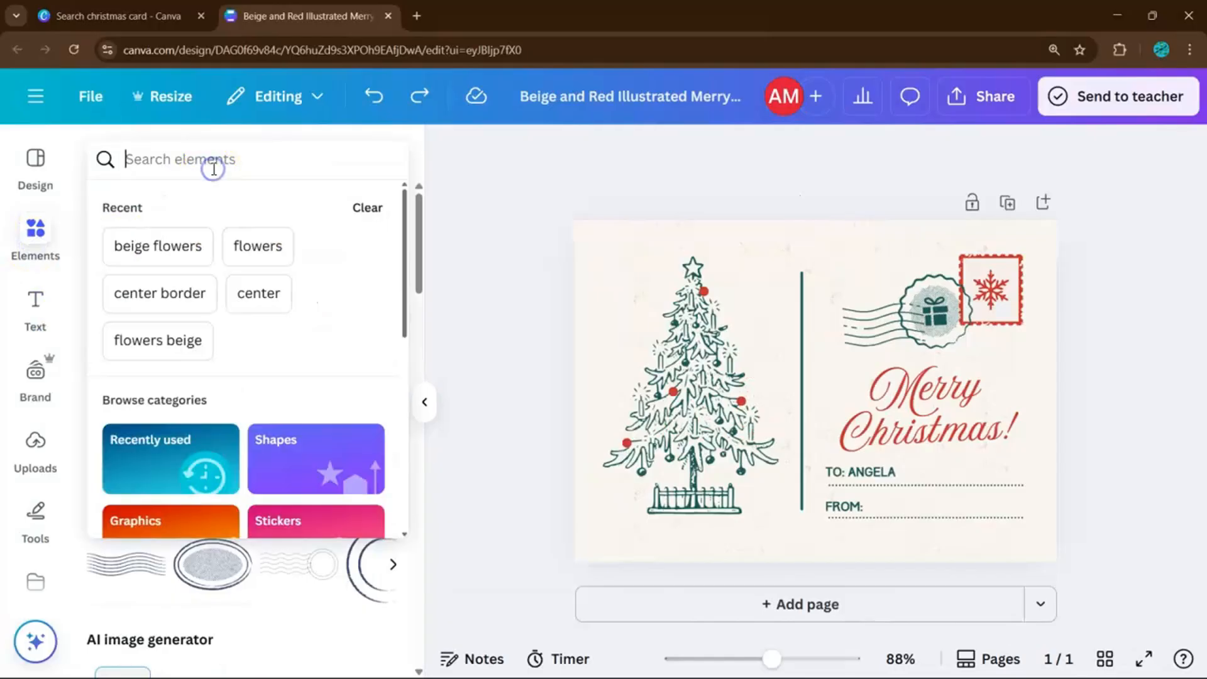
text(christ)
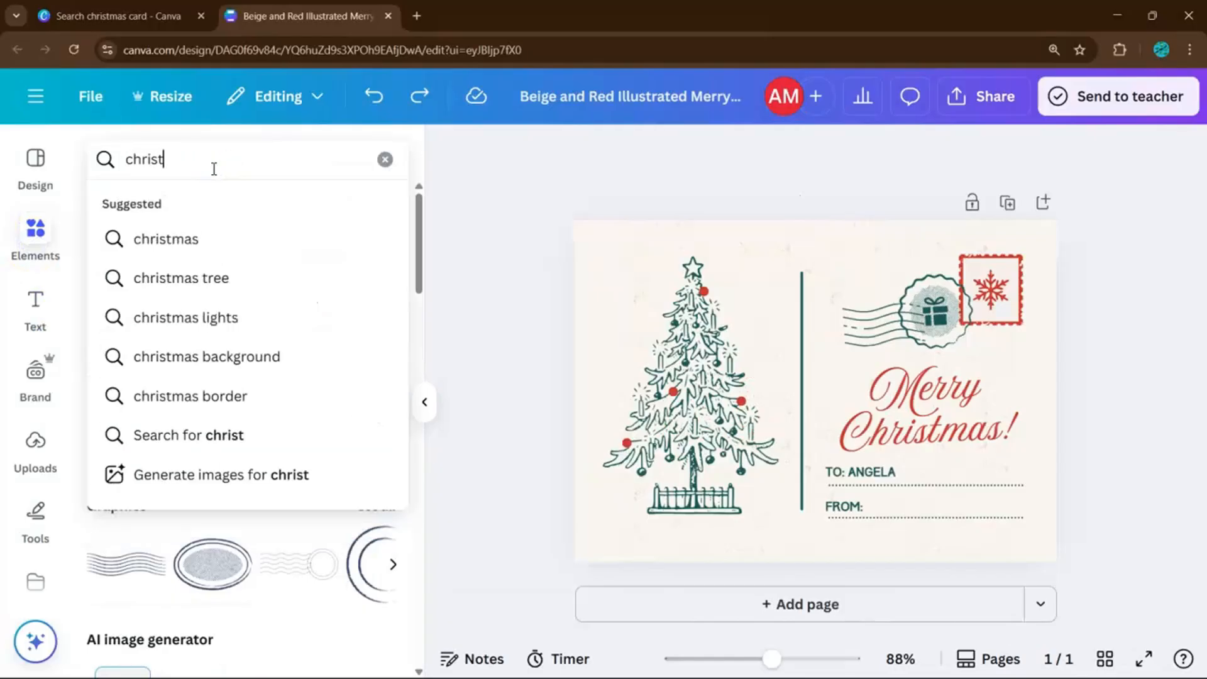
text(mas)
key(Return)
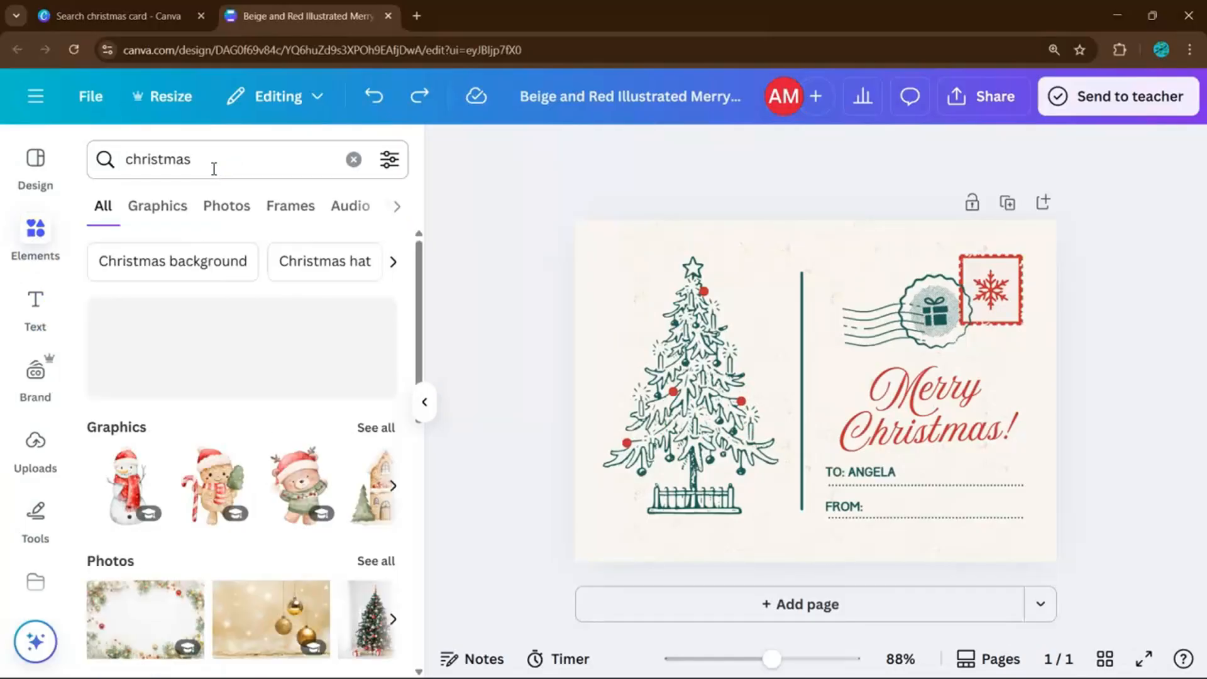
Drag the holly graphic from the Graphics results onto the card's top-left corner.
scroll(247, 308, down, 2)
click(356, 362)
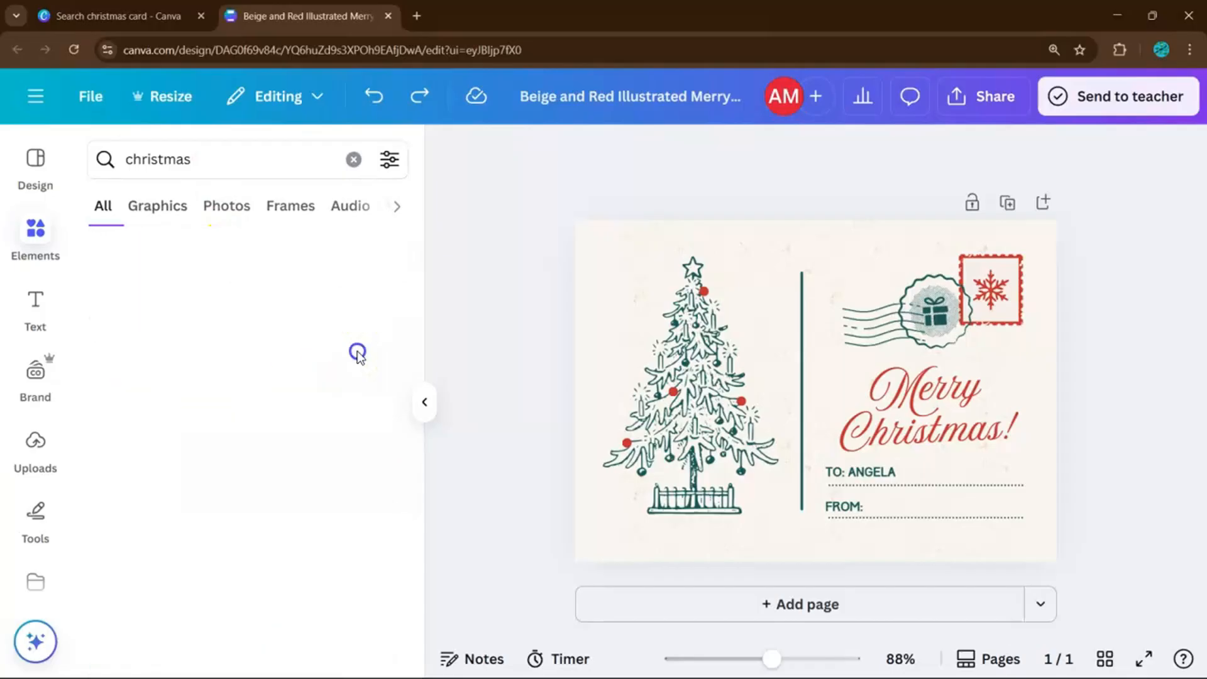
scroll(281, 358, down, 10)
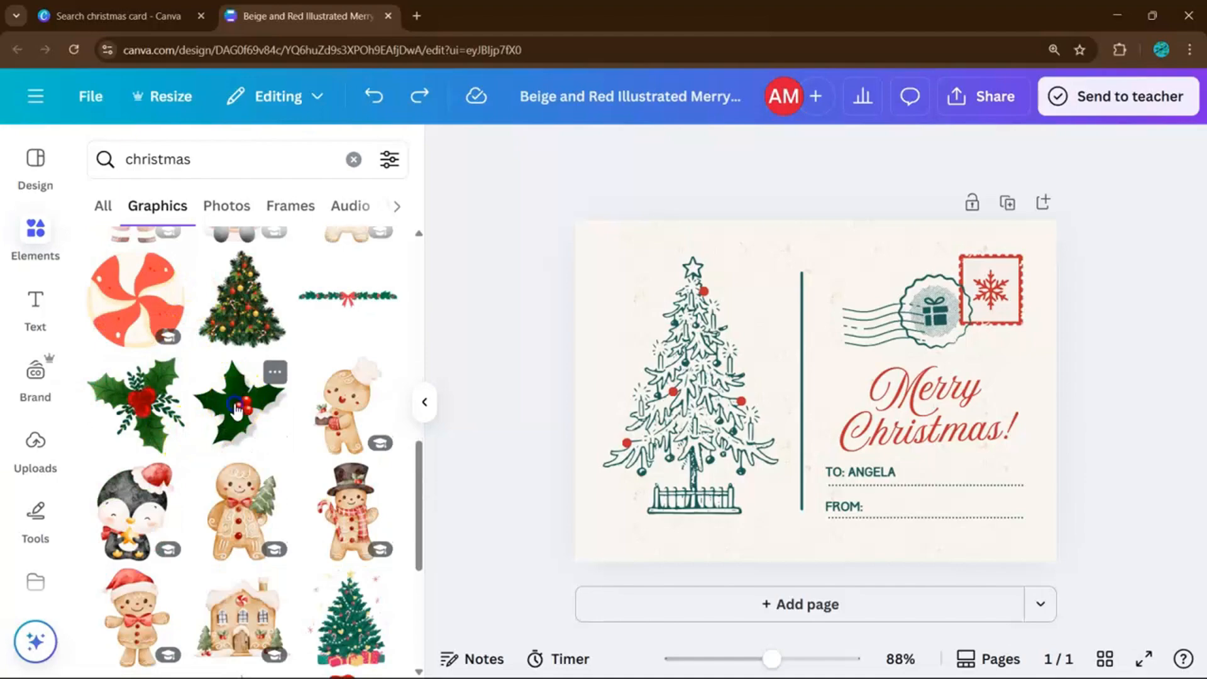
drag(236, 409, 576, 232)
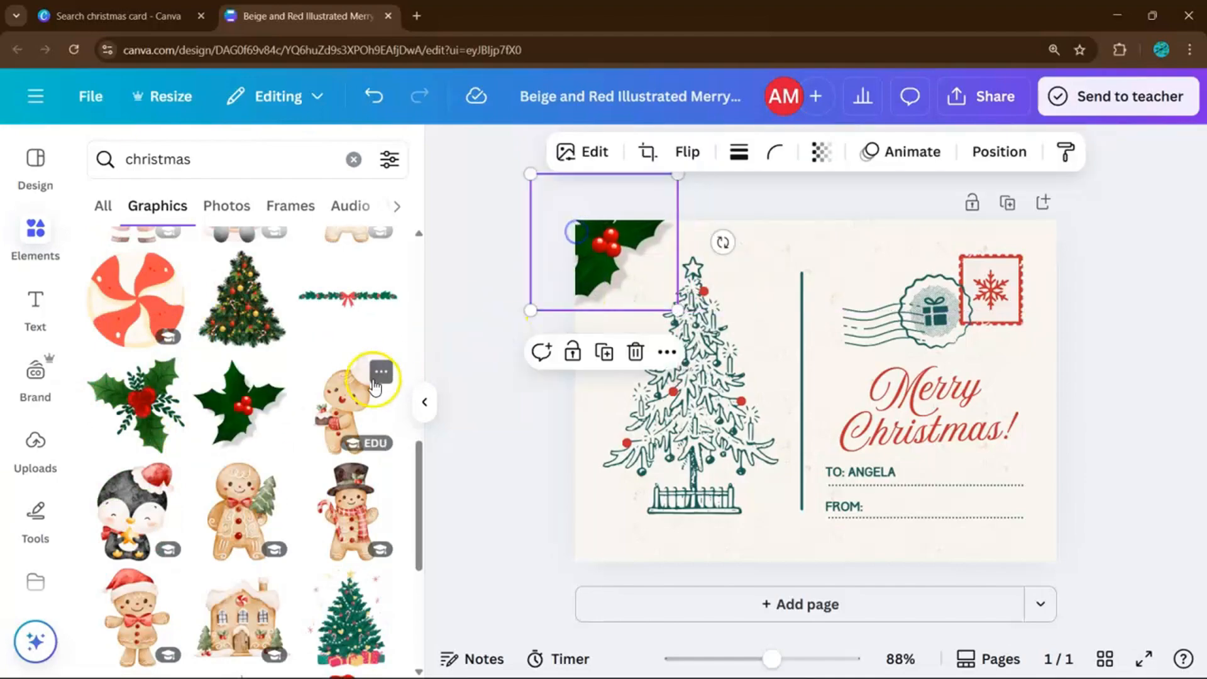
click(423, 400)
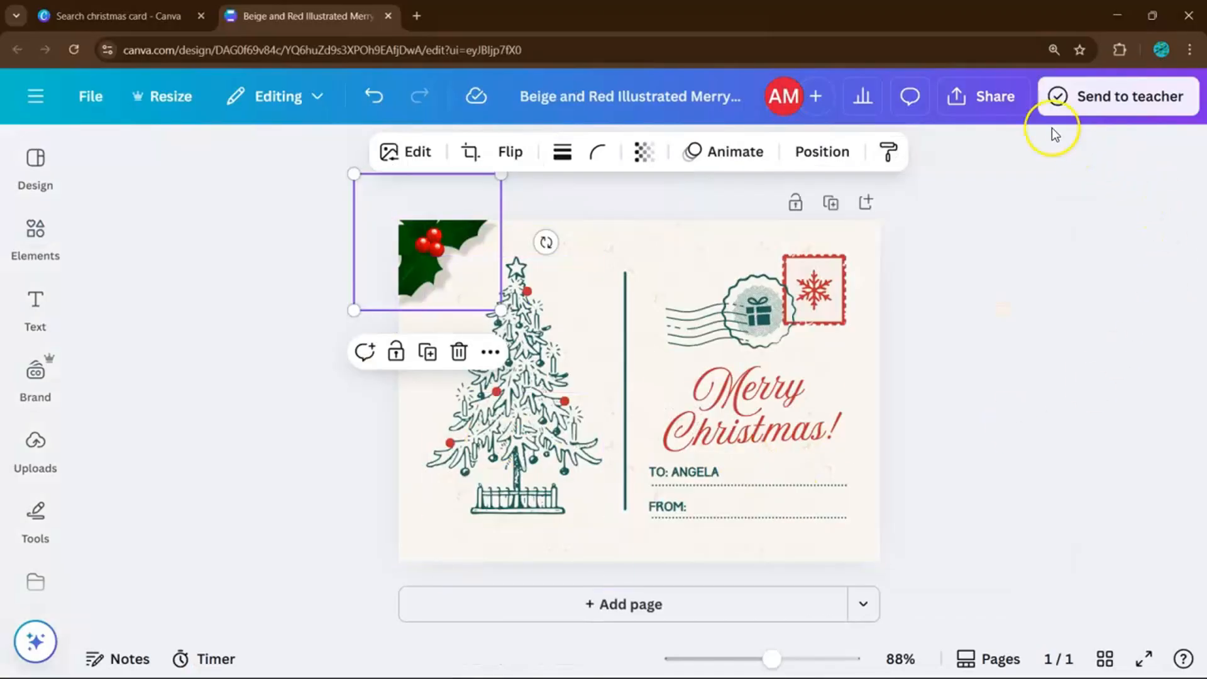
Set the download file type to PDF Print, then close the download settings.
click(988, 104)
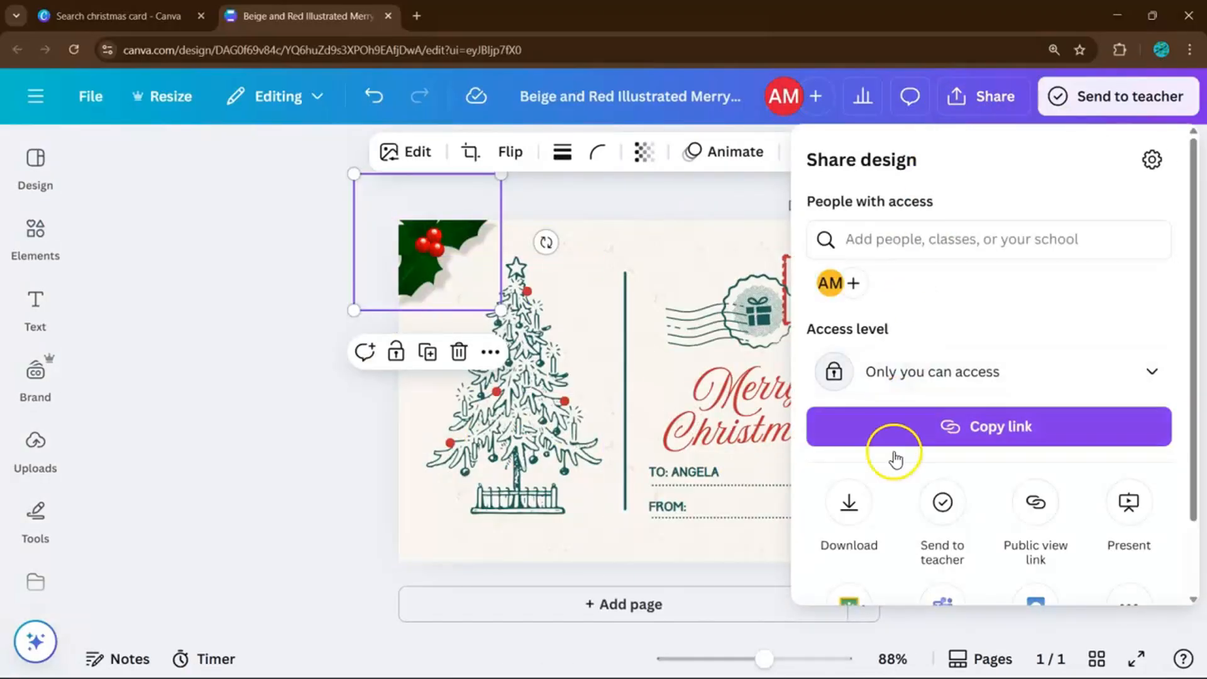
click(849, 501)
click(866, 302)
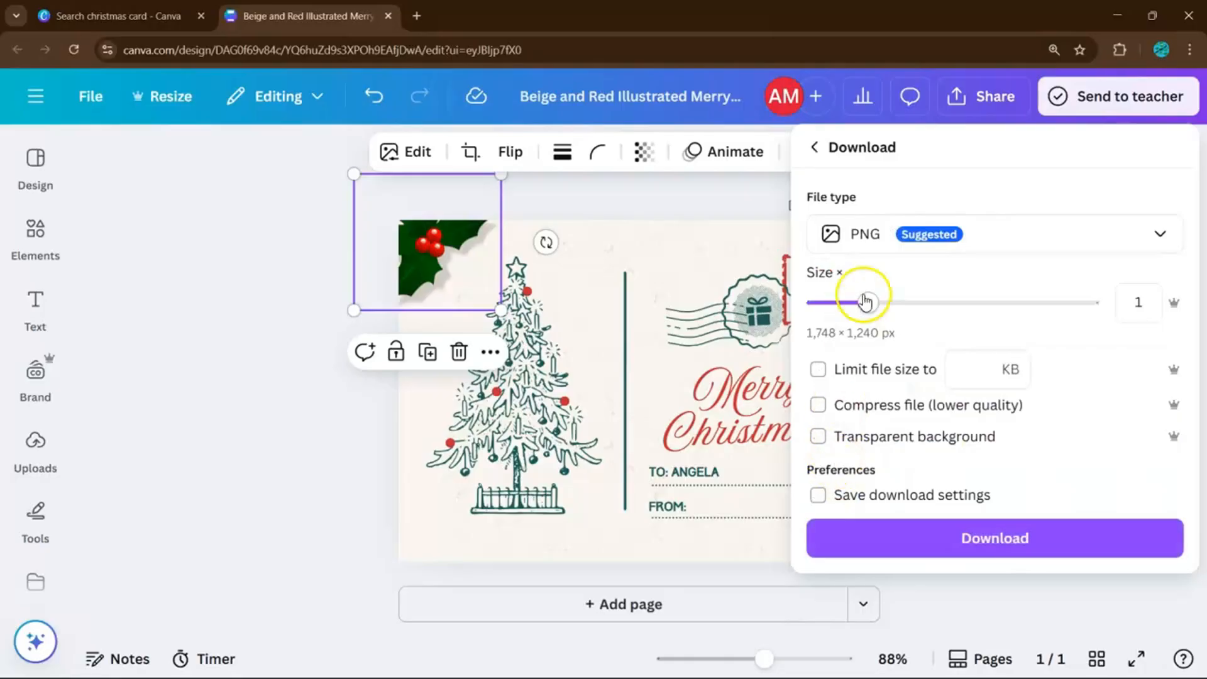
click(927, 239)
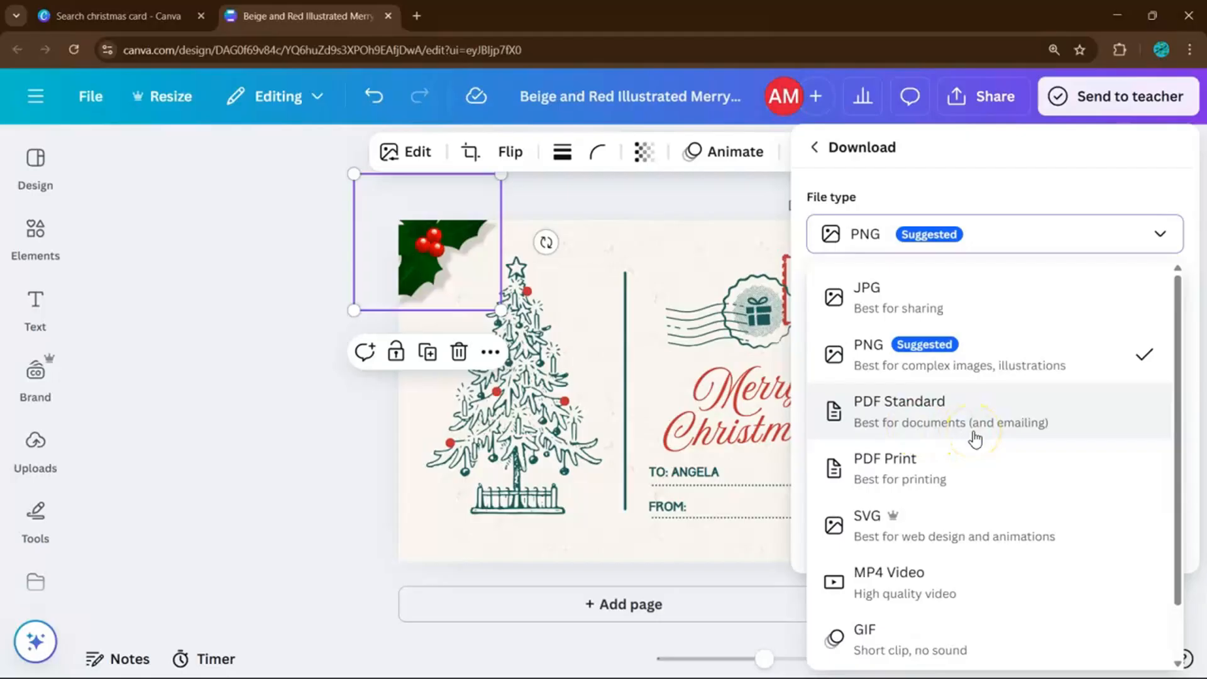
click(954, 481)
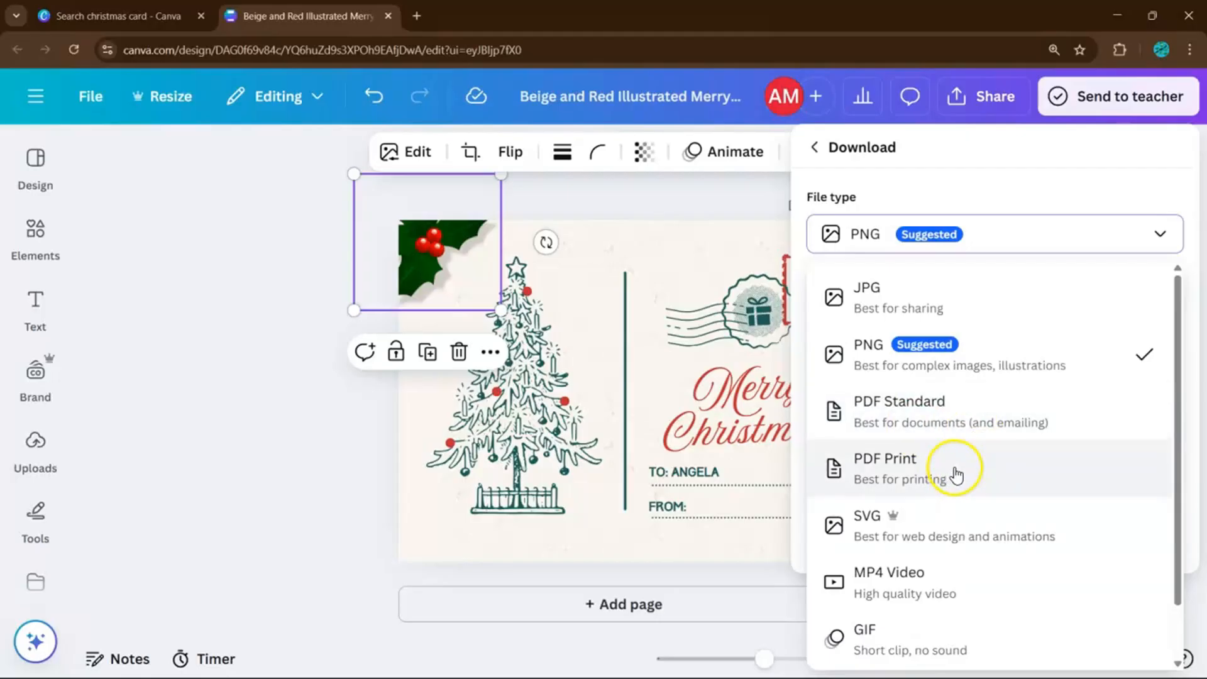
right_click(942, 454)
click(738, 383)
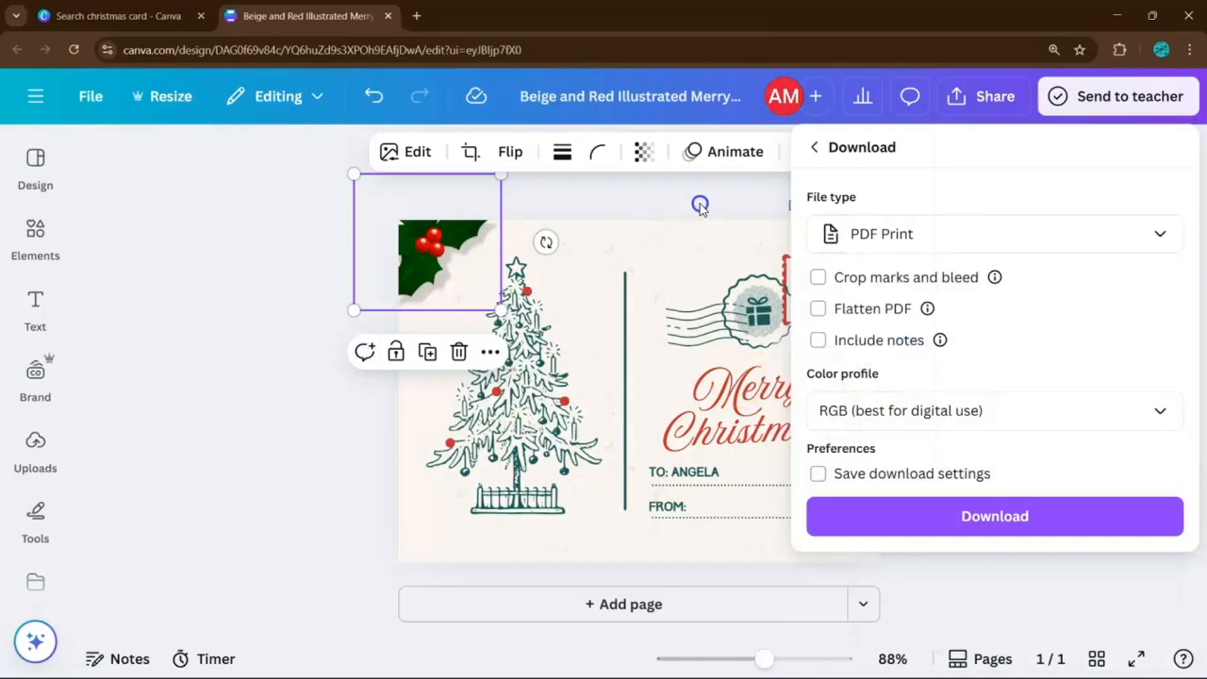
click(703, 209)
Add the penguin graphic, shrink it, and move it to the card's bottom-left edge.
click(36, 231)
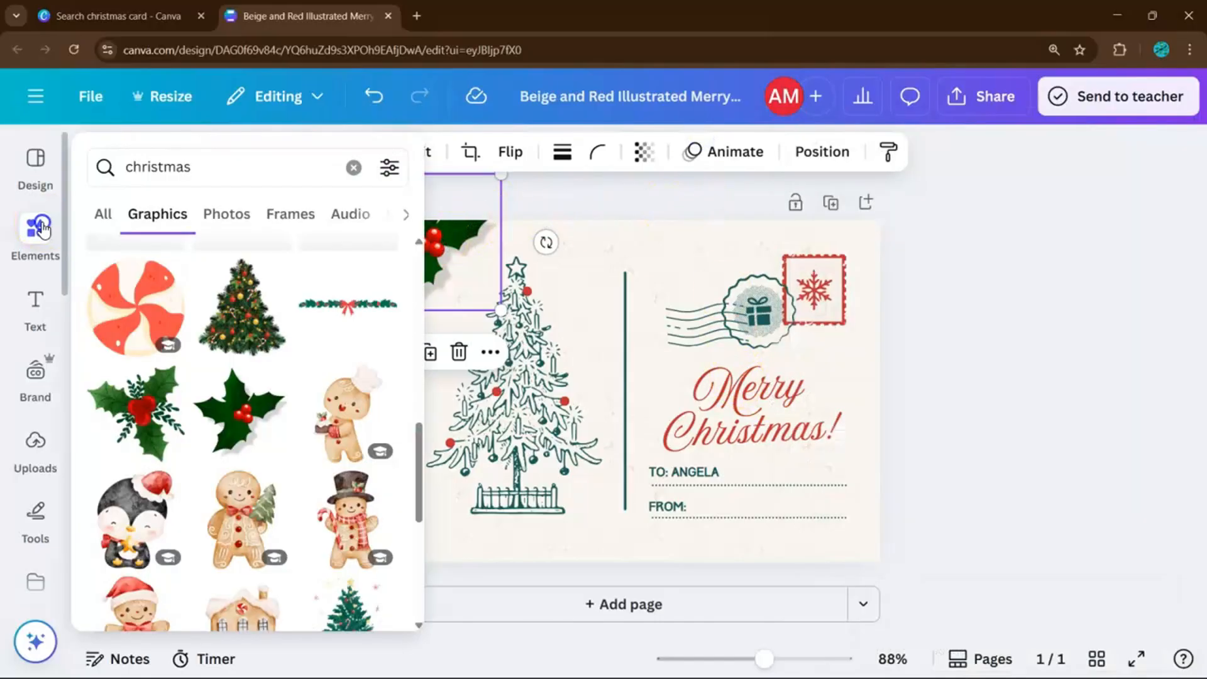
scroll(251, 391, down, 1)
scroll(251, 391, down, 2)
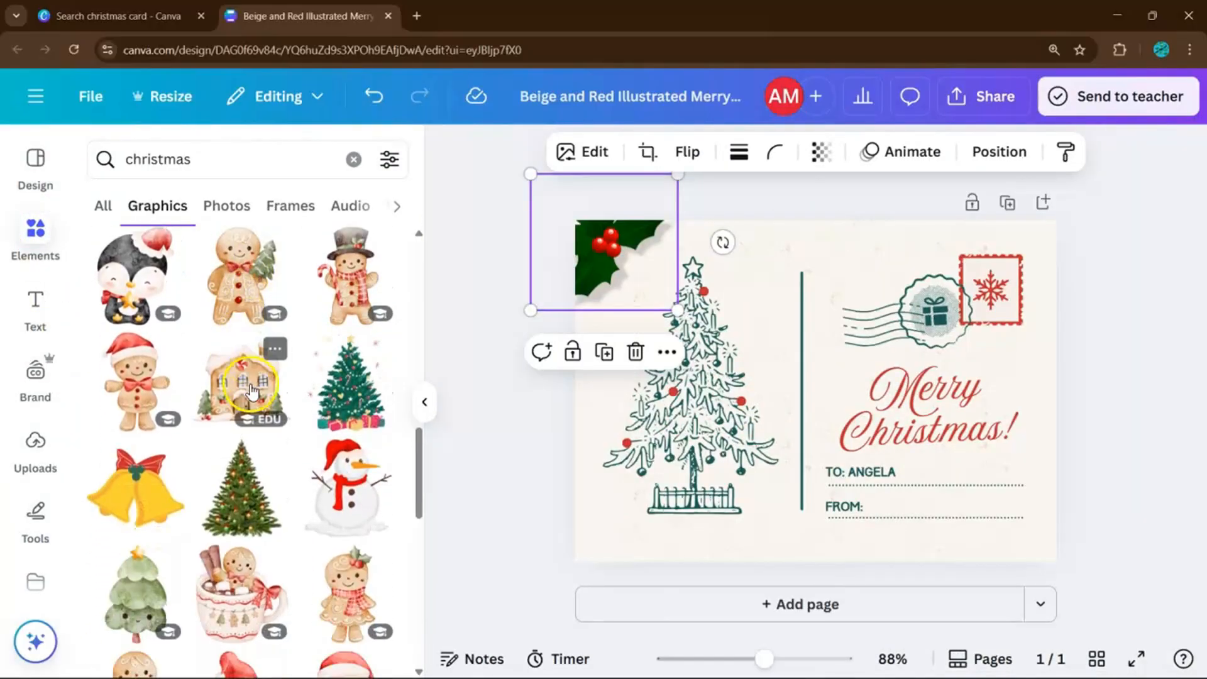
drag(137, 277, 976, 382)
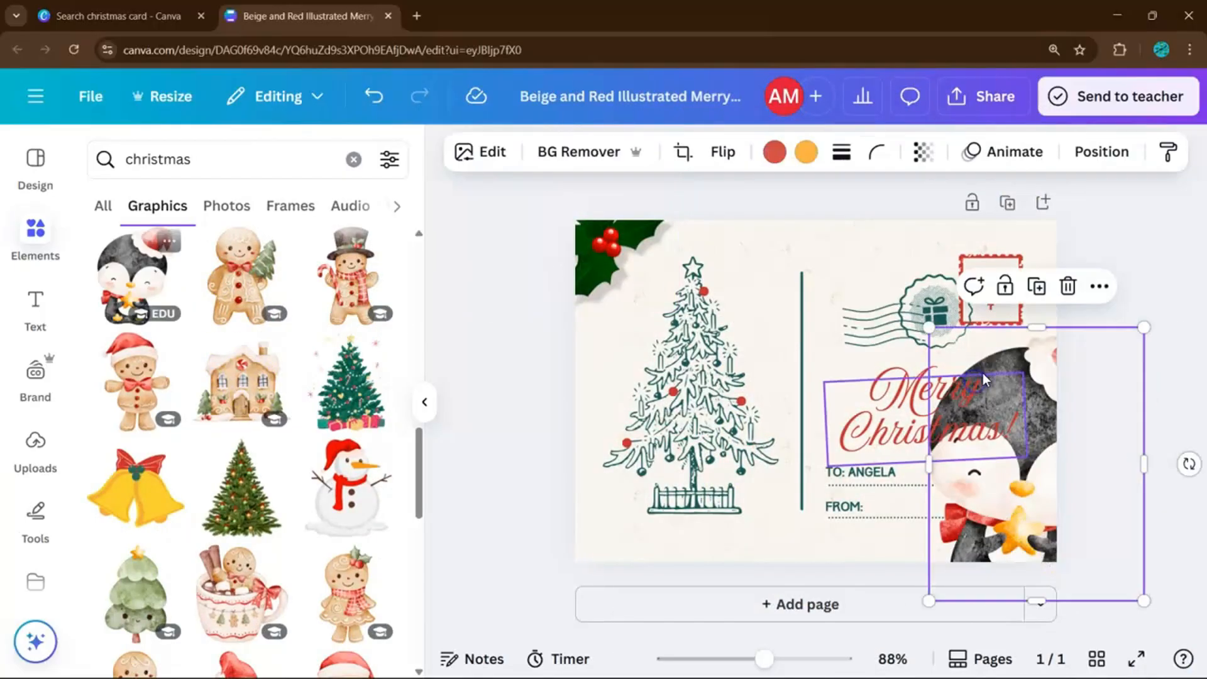
drag(1143, 329, 1037, 452)
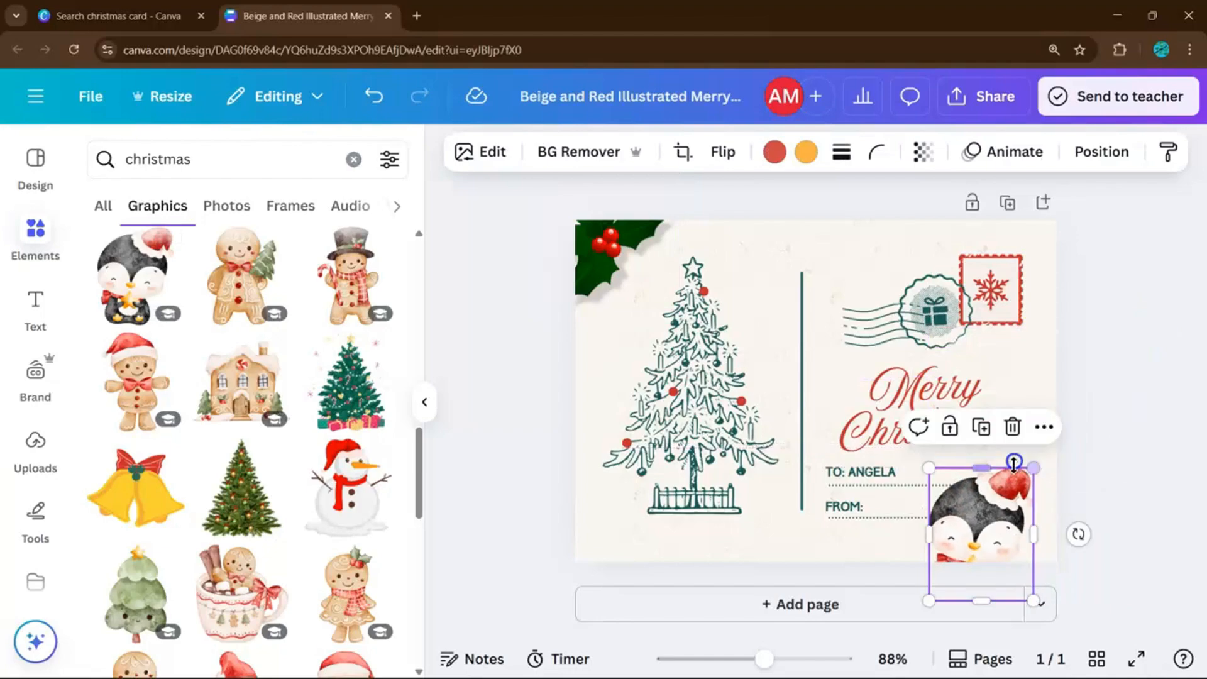
drag(999, 504, 585, 488)
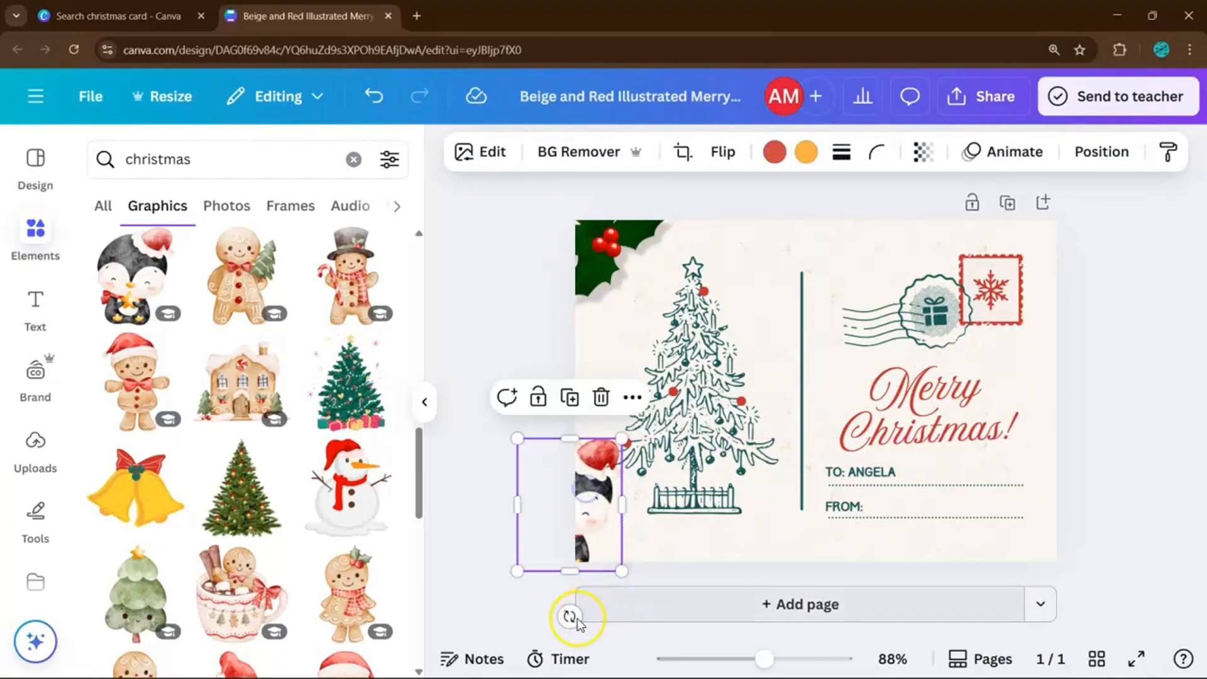
Tilt the penguin clockwise and nudge the holly sprig at the top-left.
drag(570, 614, 628, 610)
click(459, 341)
mouse_move(609, 254)
mouse_down()
mouse_move(730, 253)
mouse_move(721, 280)
mouse_move(612, 280)
mouse_move(595, 263)
mouse_up()
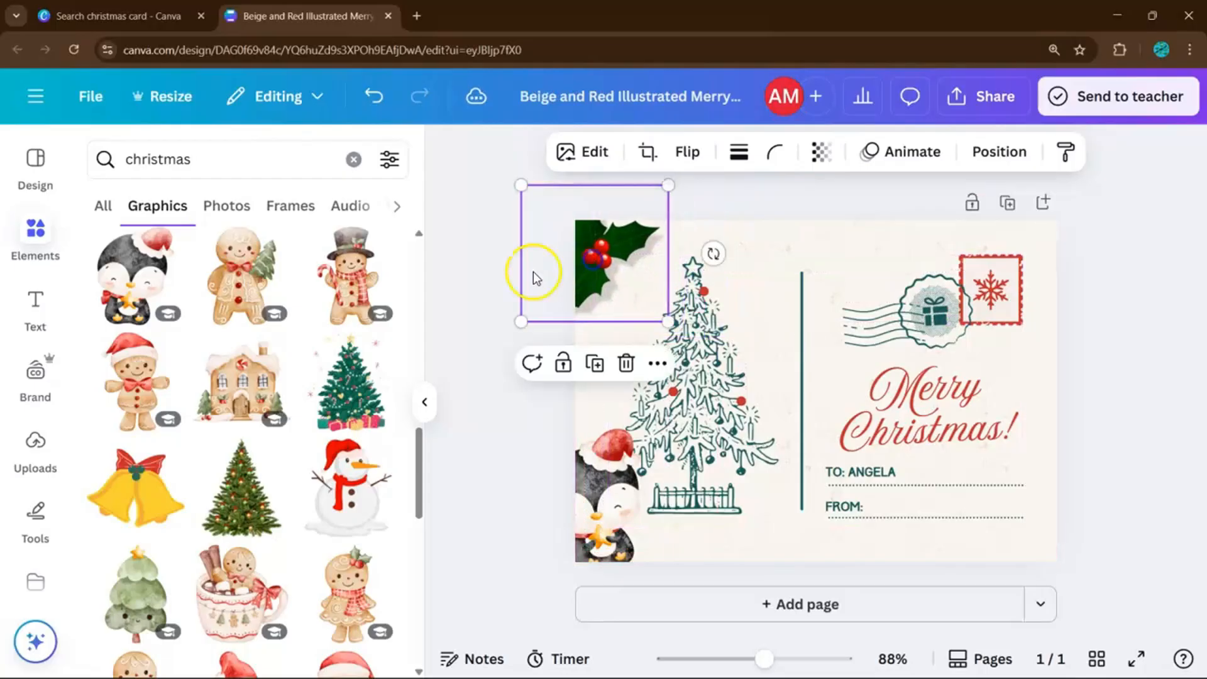
Add the string-lights graphic along the top of the card.
scroll(317, 344, down, 2)
scroll(316, 344, down, 5)
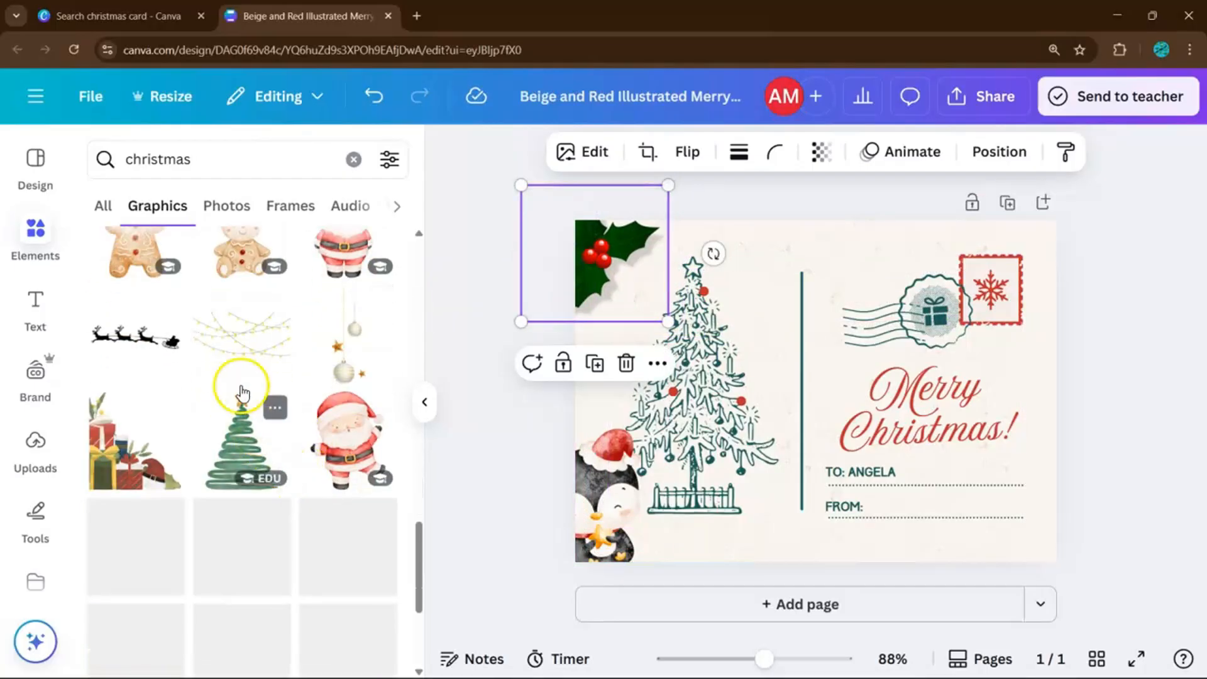
click(243, 336)
drag(863, 384, 863, 199)
click(1092, 355)
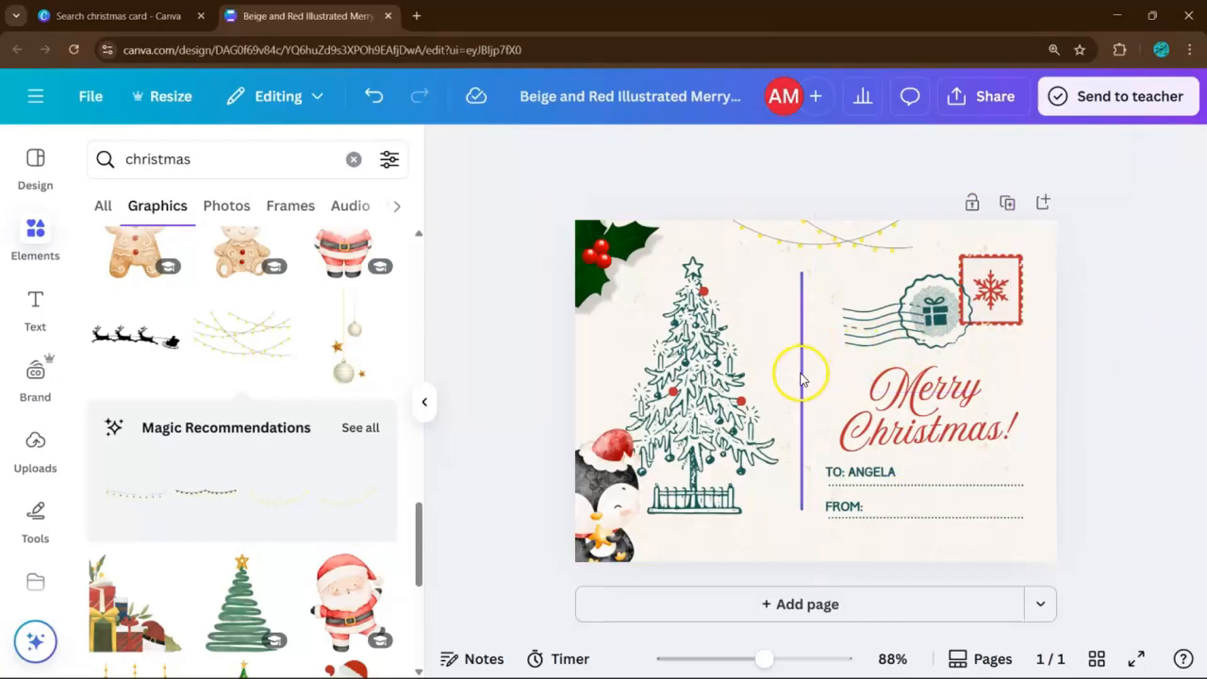
Stretch the divider line to span the card's full height.
drag(802, 378, 803, 320)
drag(806, 458, 806, 568)
right_click(806, 481)
click(778, 431)
Slide the penguin partly off the card's left edge.
click(608, 491)
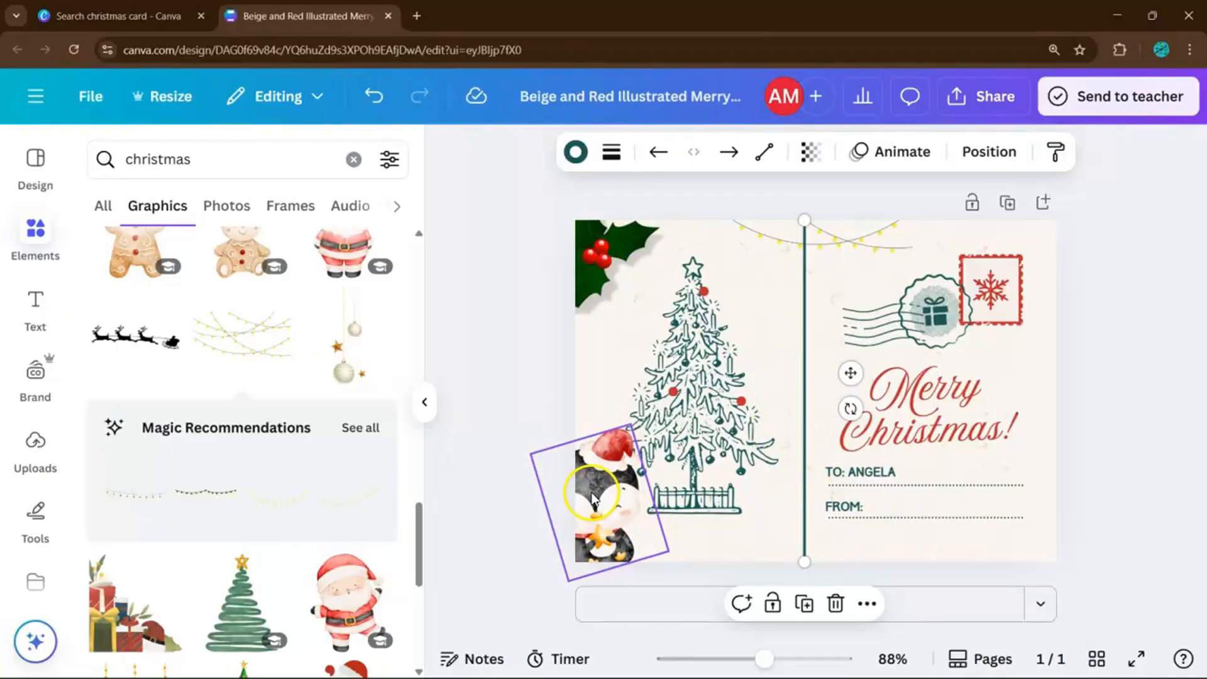
drag(592, 497, 554, 489)
click(444, 262)
Add the hanging ornaments graphic and shrink it to sit beneath the string lights.
scroll(302, 327, down, 2)
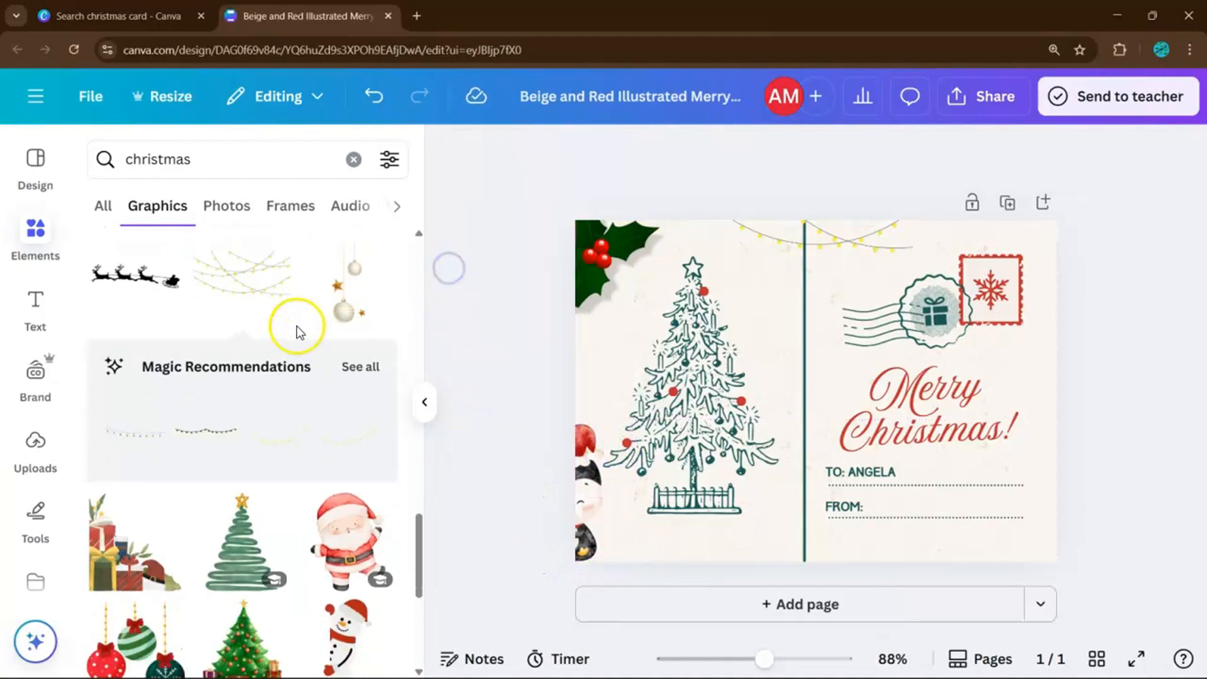
click(328, 271)
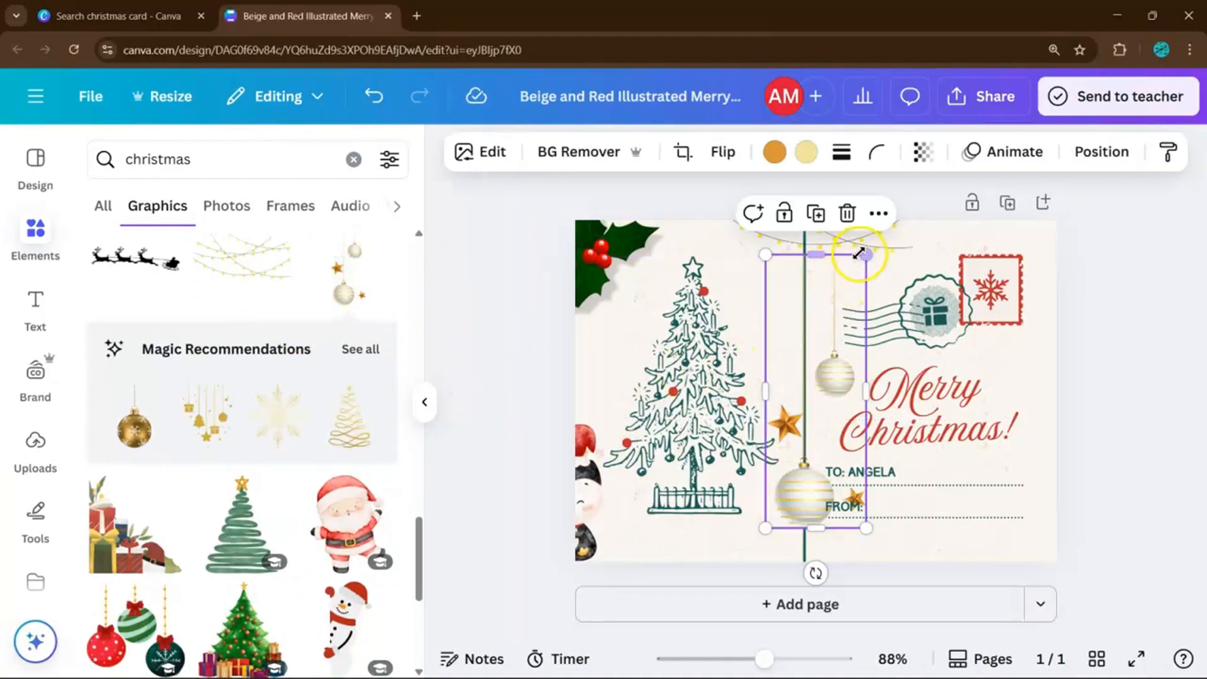
drag(859, 253, 759, 237)
click(1154, 306)
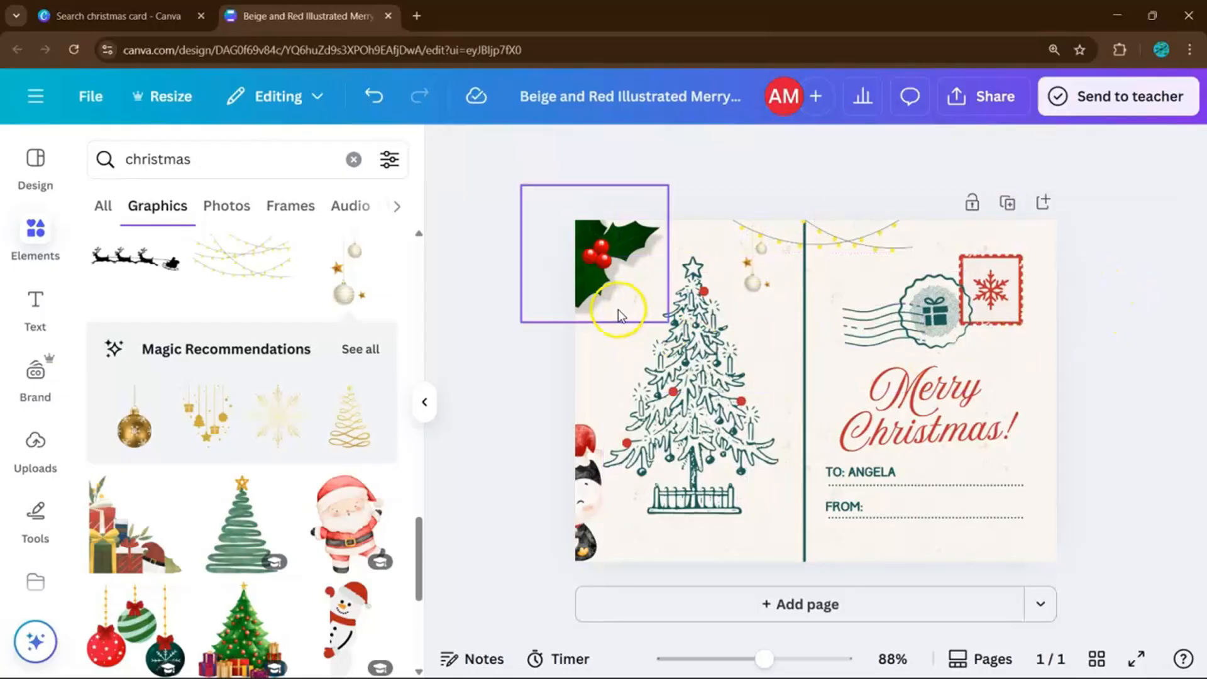
scroll(227, 423, down, 5)
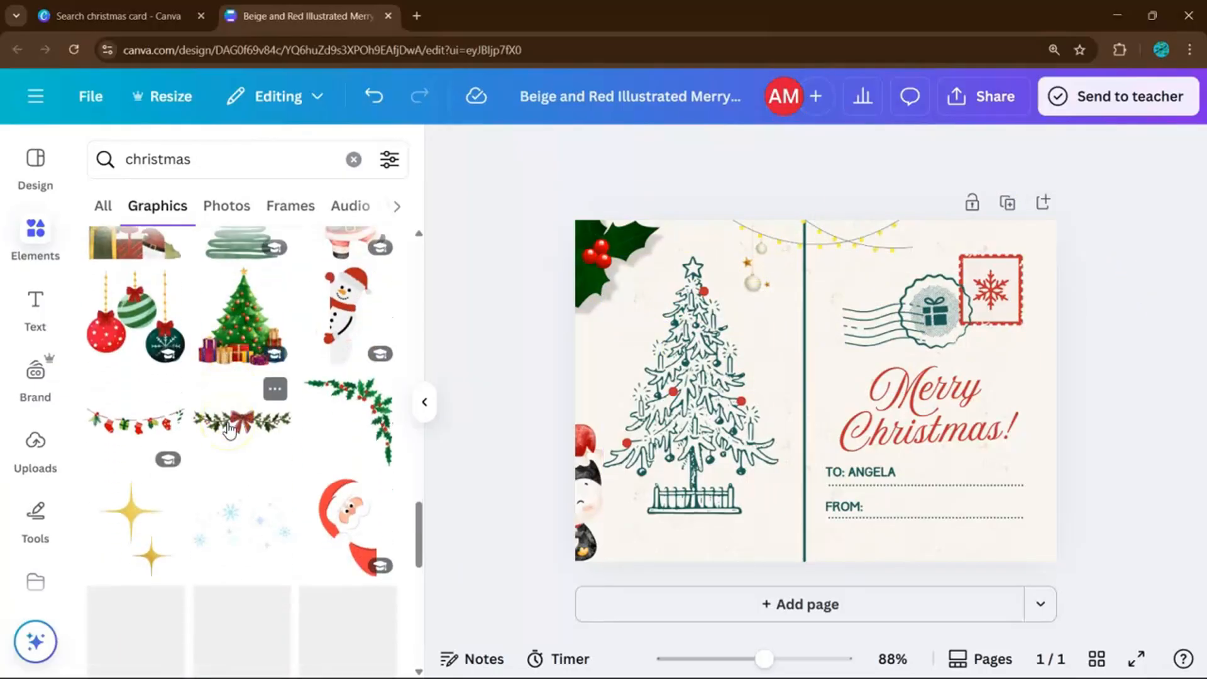
Add the holly corner graphic rotated 180°, flipped horizontally, and shrunk into the bottom-right corner.
click(371, 412)
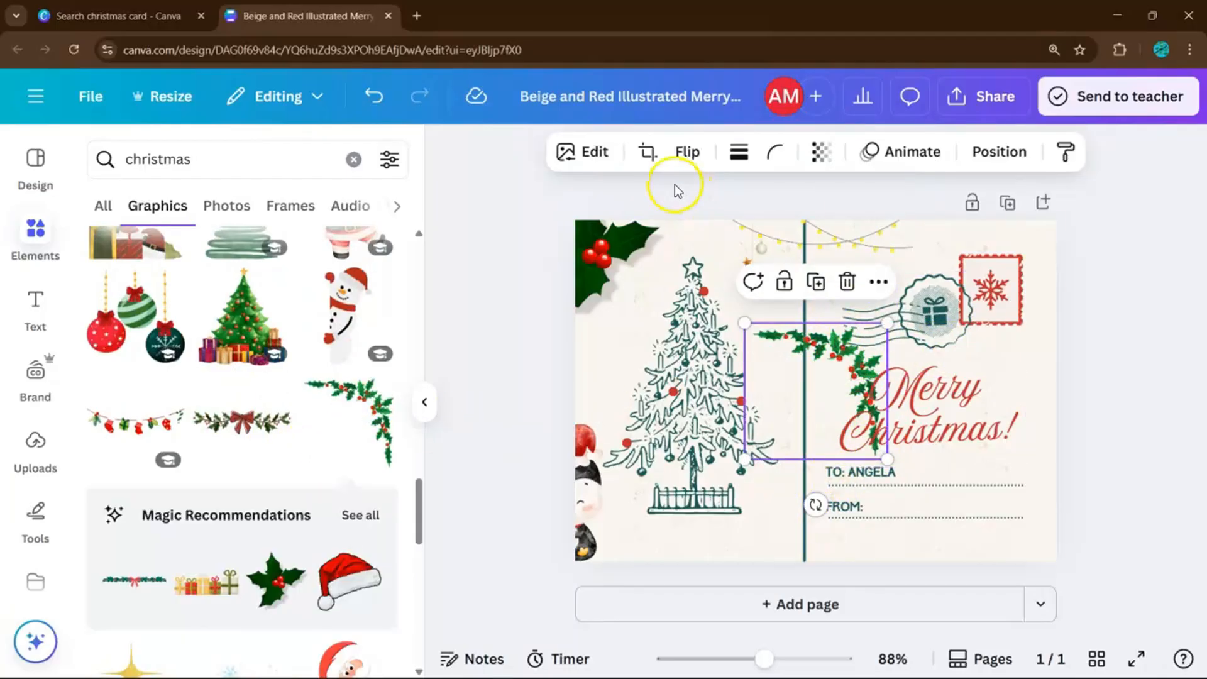
drag(812, 505, 825, 288)
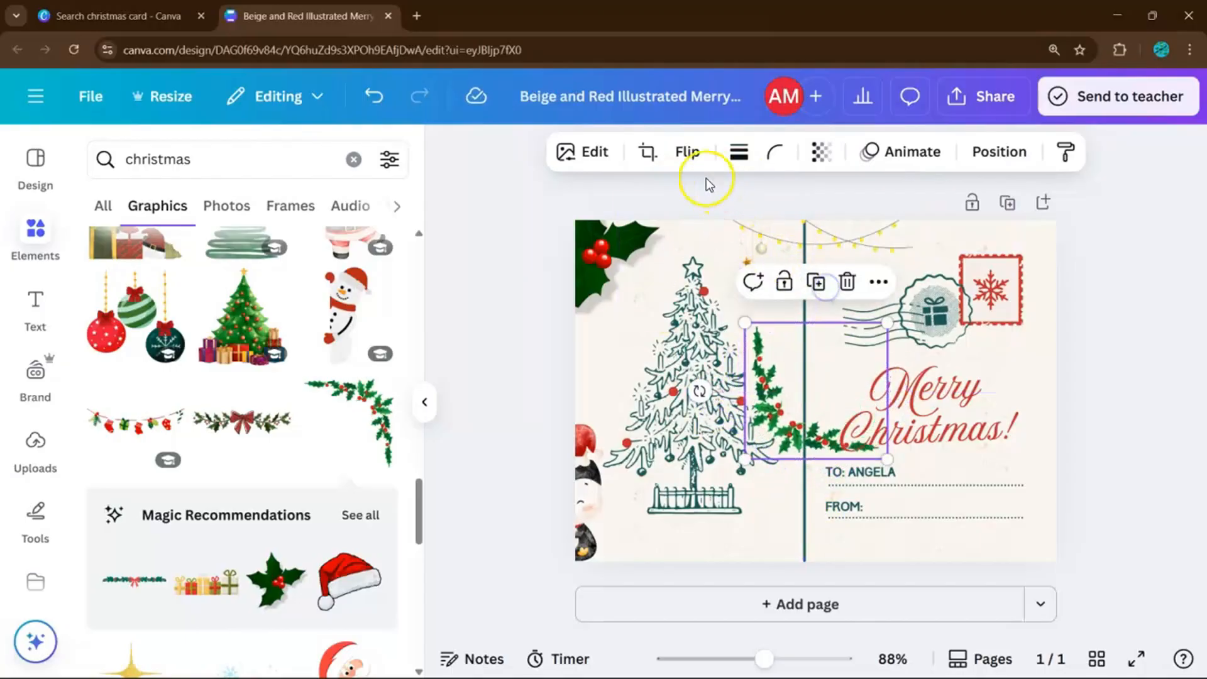
click(674, 140)
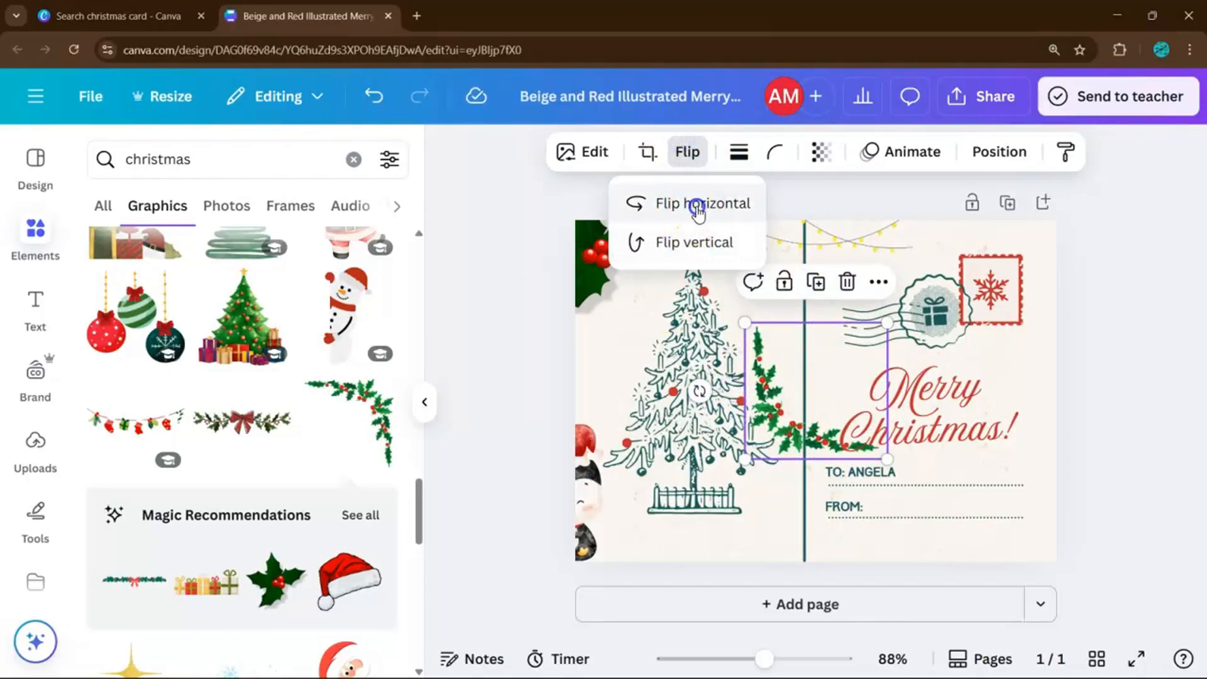
click(696, 204)
drag(832, 405, 1010, 517)
drag(922, 434, 971, 476)
click(1119, 490)
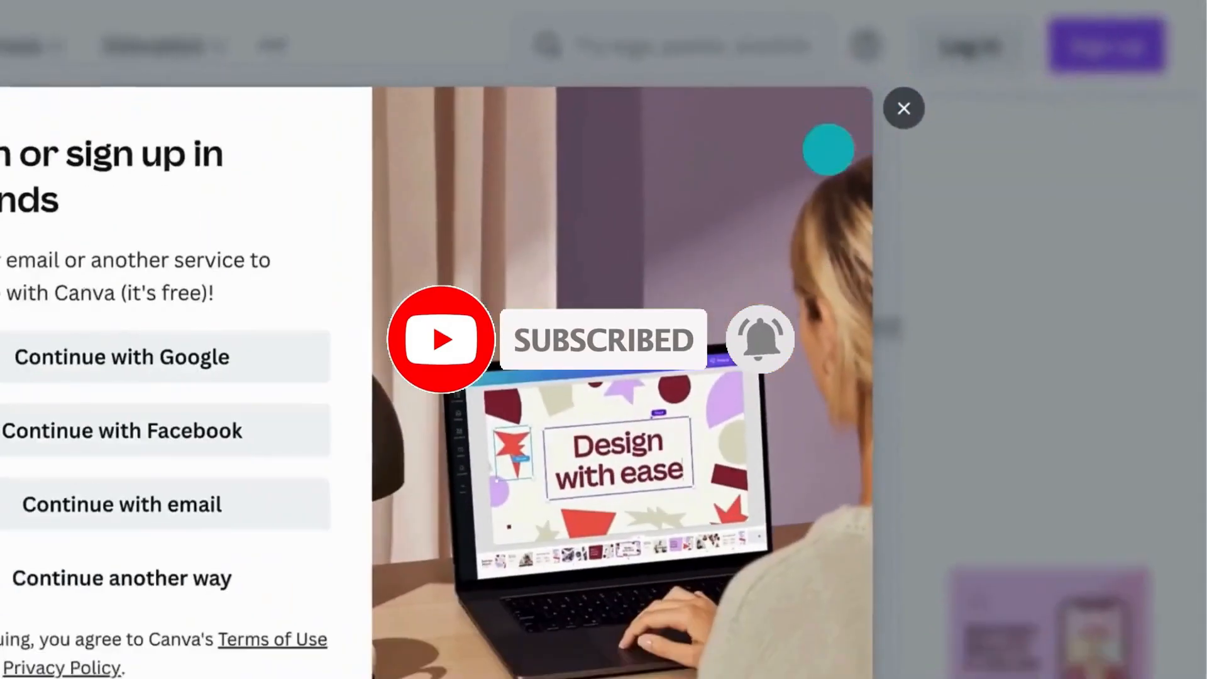
Sign in with email by entering the account e-mail address and continuing.
click(323, 501)
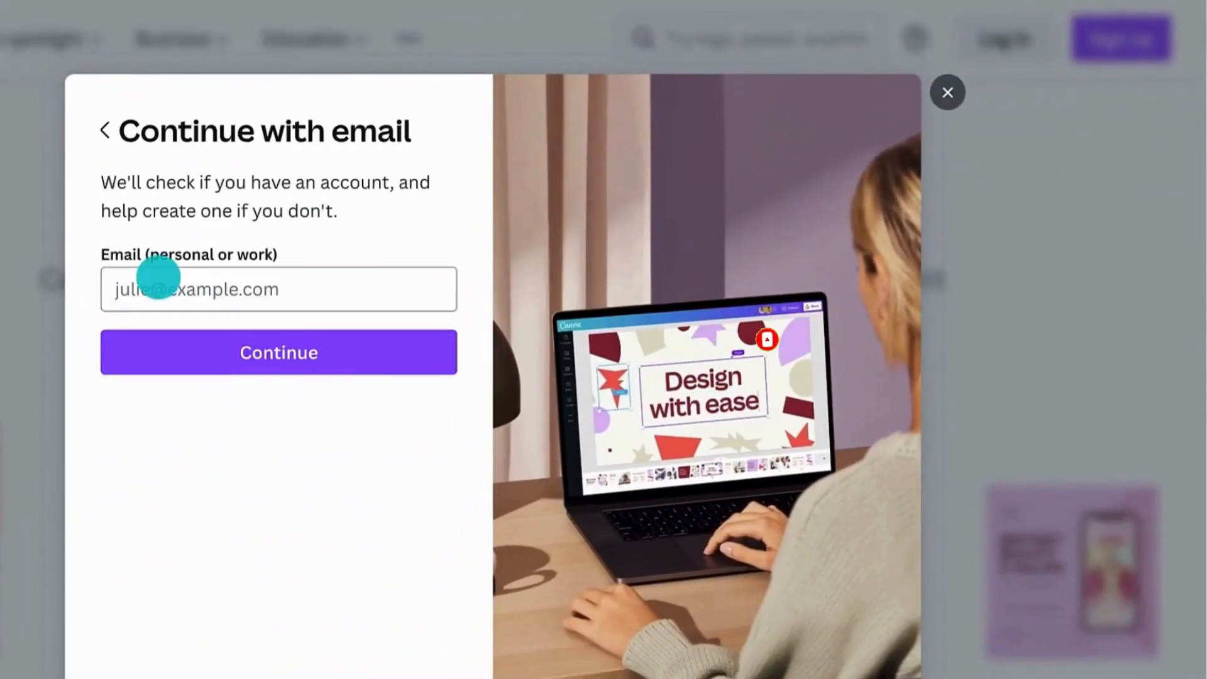
click(157, 278)
click(175, 336)
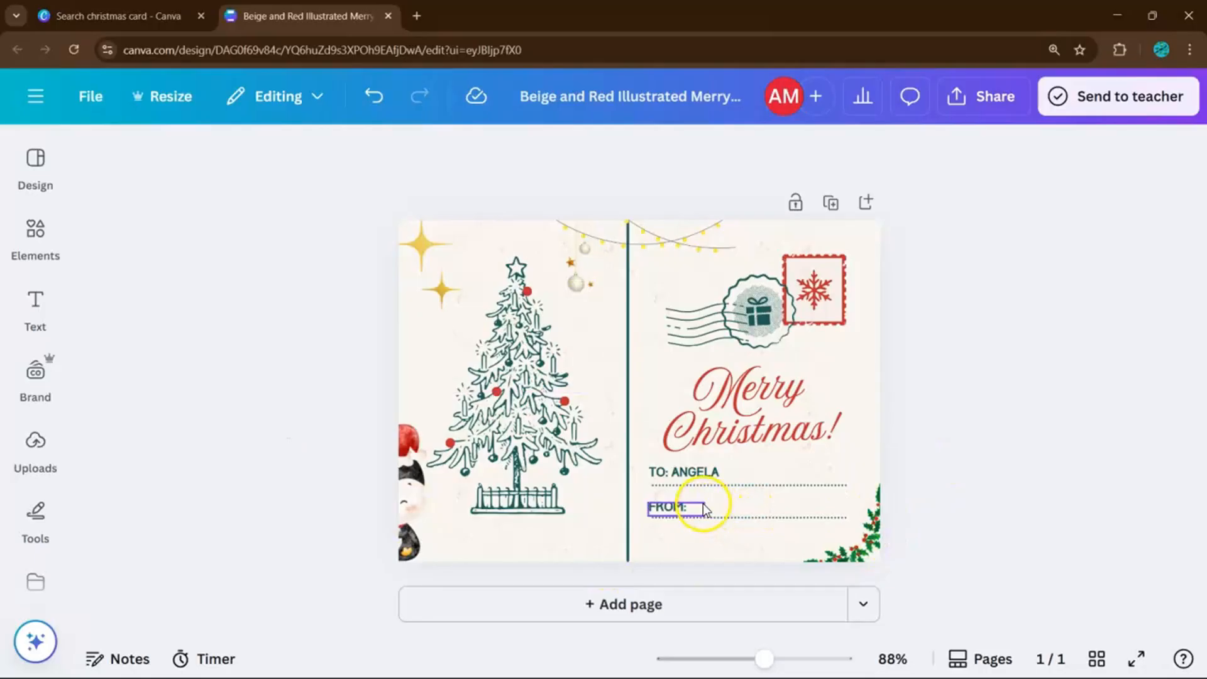
Add the sender's name after 'FROM:' and widen the text box so it fits on one line.
double_click(698, 508)
click(696, 505)
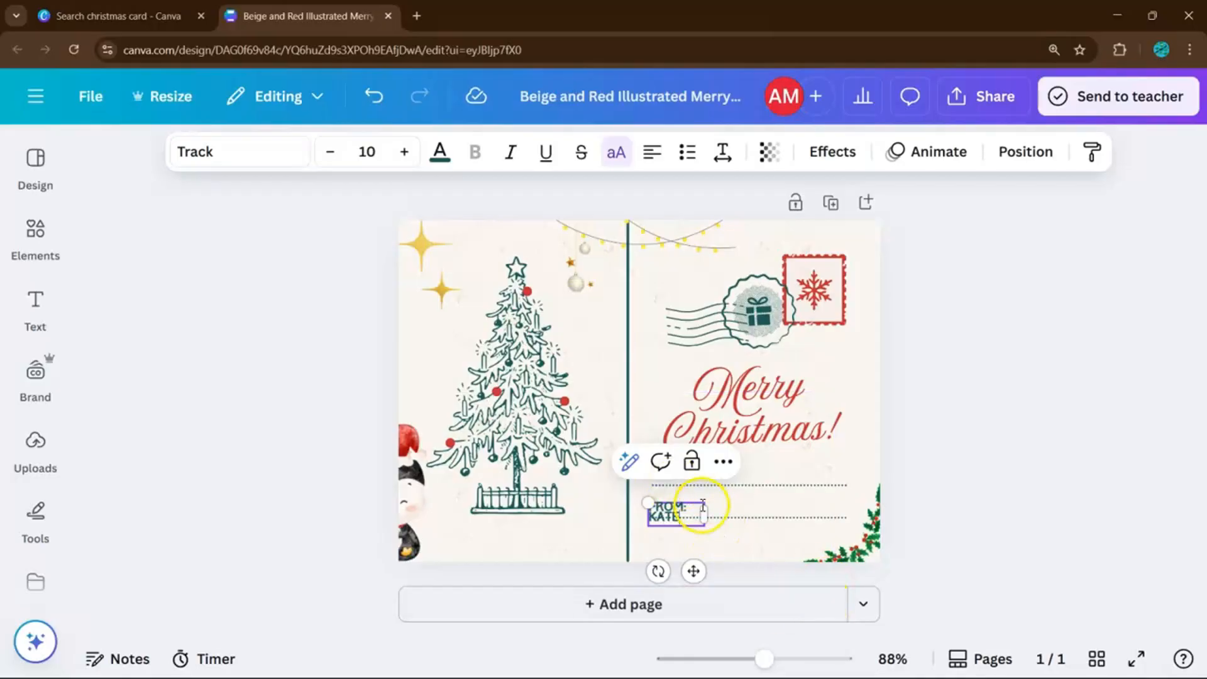
drag(705, 507, 745, 512)
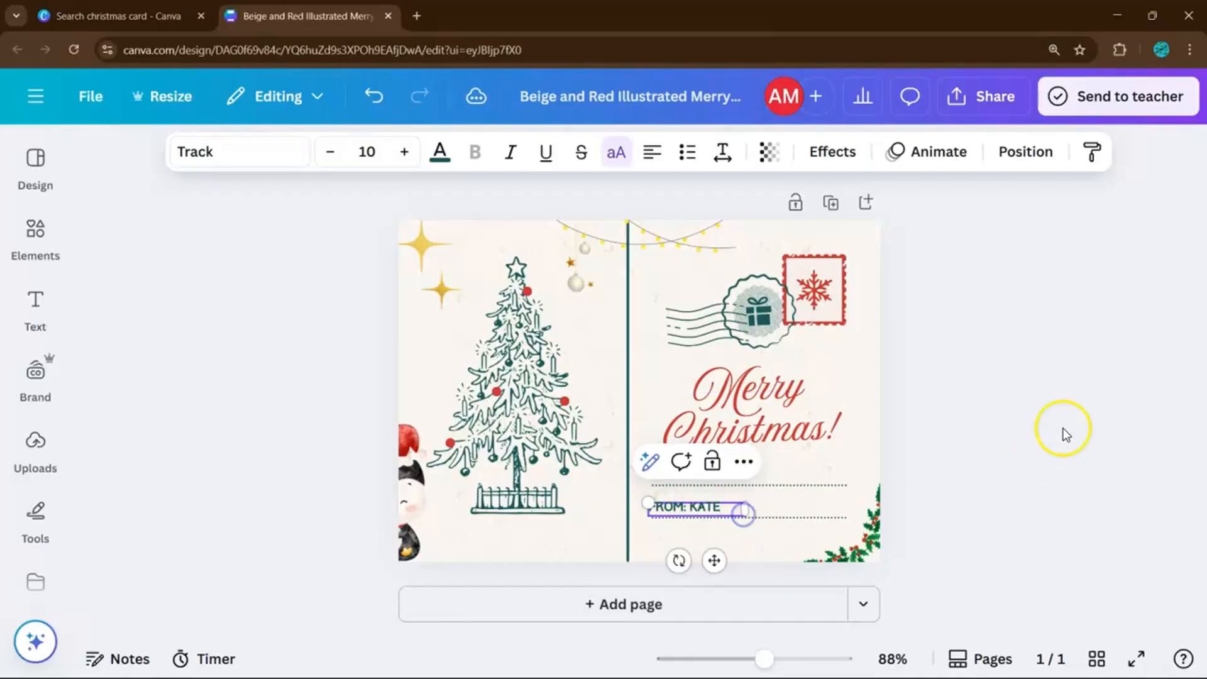
click(1064, 430)
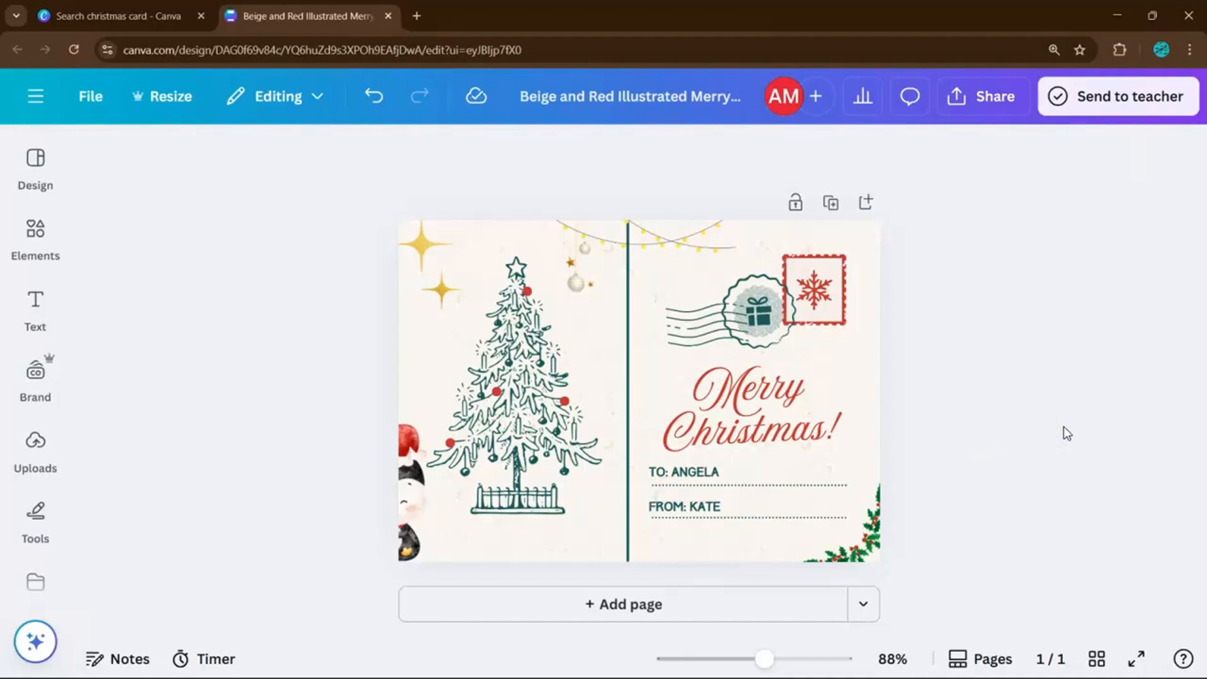